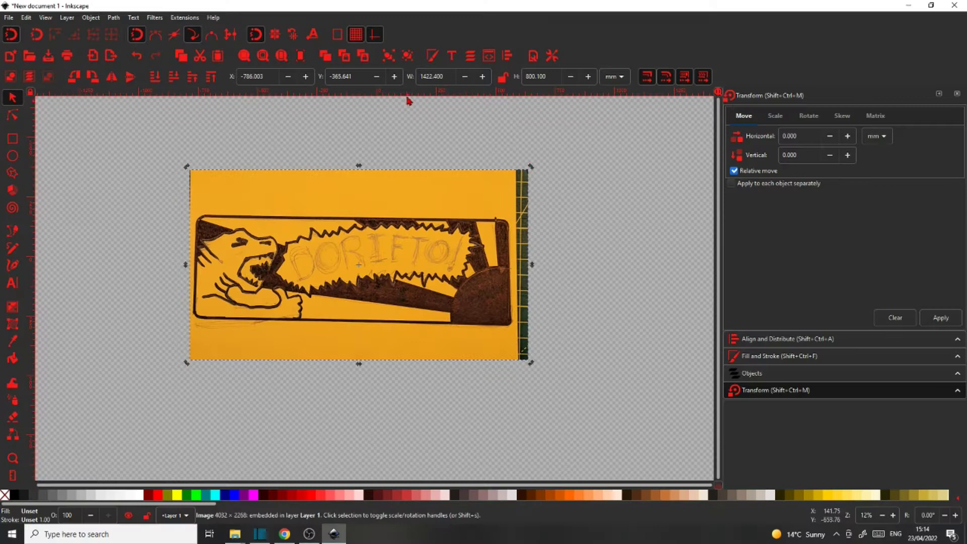
- Rotate the sketch photo slightly to level it, then draw a black rectangle over its frame
{"action": "left_click", "coordinate": [393, 201]}
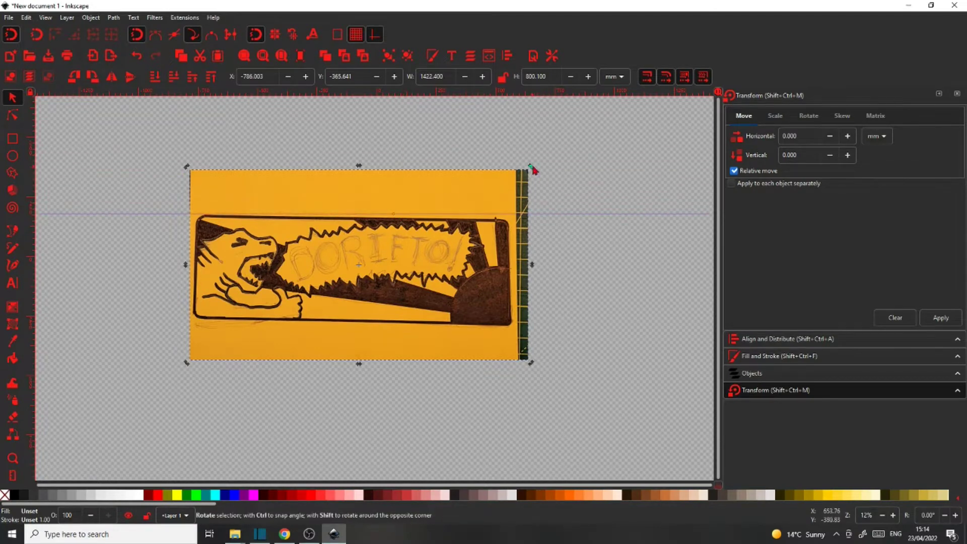
{"action": "left_click_drag", "start_coordinate": [531, 166], "coordinate": [528, 168]}
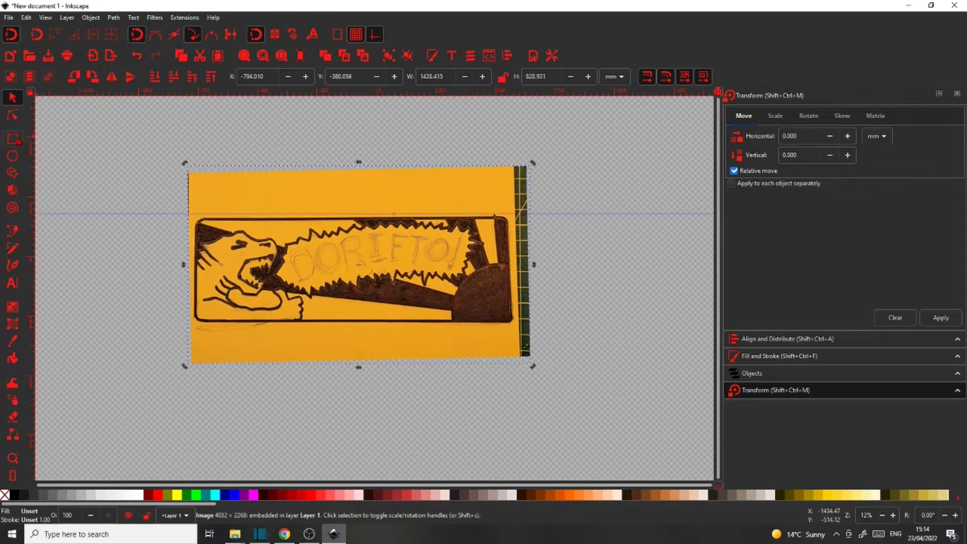
{"action": "key", "text": "r"}
{"action": "left_click_drag", "start_coordinate": [193, 213], "coordinate": [518, 329]}
{"action": "left_click", "coordinate": [15, 495]}
{"action": "scroll", "coordinate": [503, 237], "scroll_direction": "up", "scroll_amount": 3}
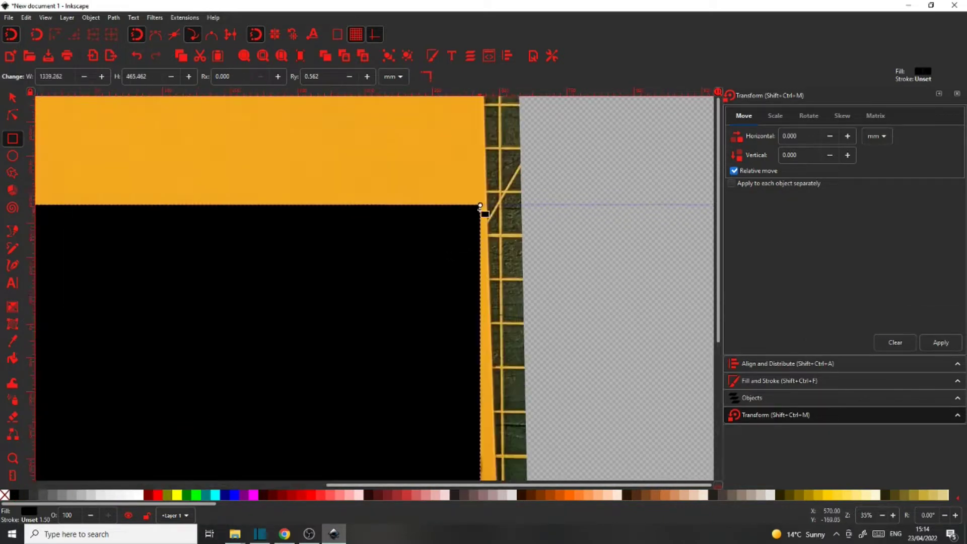
- Round the rectangle's corners to match the sketch and lower its opacity to 43.3%
{"action": "left_click_drag", "start_coordinate": [481, 253], "coordinate": [480, 252]}
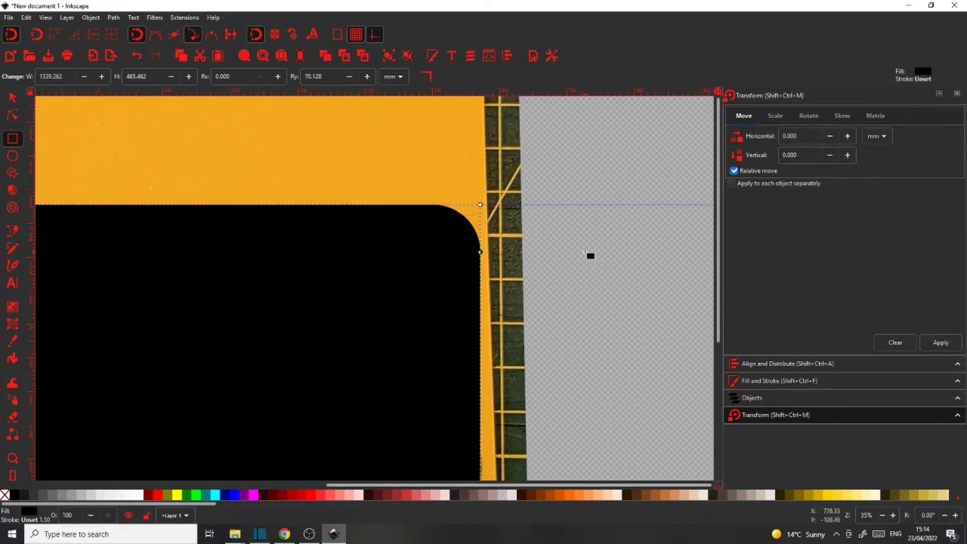
{"action": "left_click", "coordinate": [780, 380]}
{"action": "left_click_drag", "start_coordinate": [812, 343], "coordinate": [806, 343]}
{"action": "scroll", "coordinate": [632, 317], "scroll_direction": "down", "scroll_amount": 3}
- Apply a path command from the Path menu to the rounded rectangle
{"action": "key", "text": "n"}
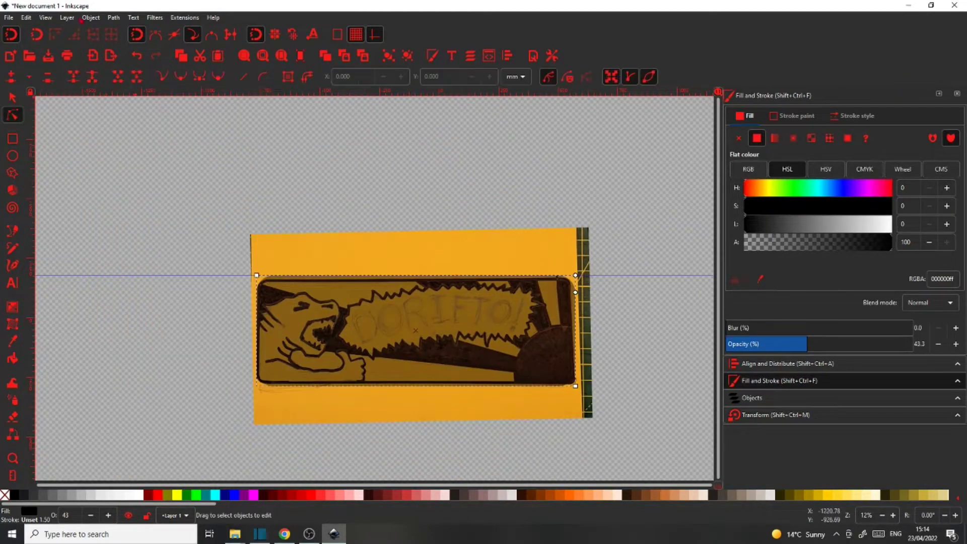
{"action": "left_click", "coordinate": [113, 17]}
{"action": "key", "text": "Escape"}
{"action": "scroll", "coordinate": [560, 304], "scroll_direction": "up", "scroll_amount": 2, "text": "ctrl"}
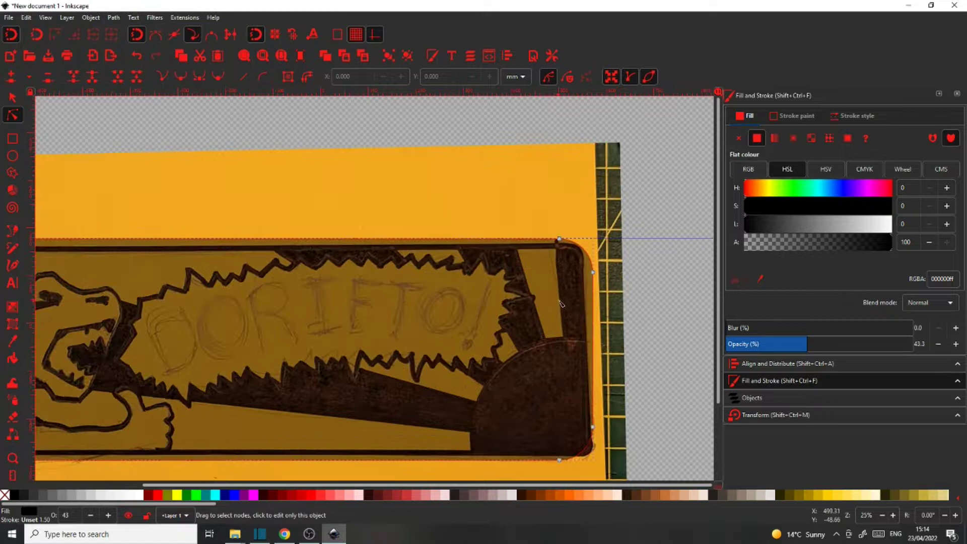
{"action": "key", "text": "Escape"}
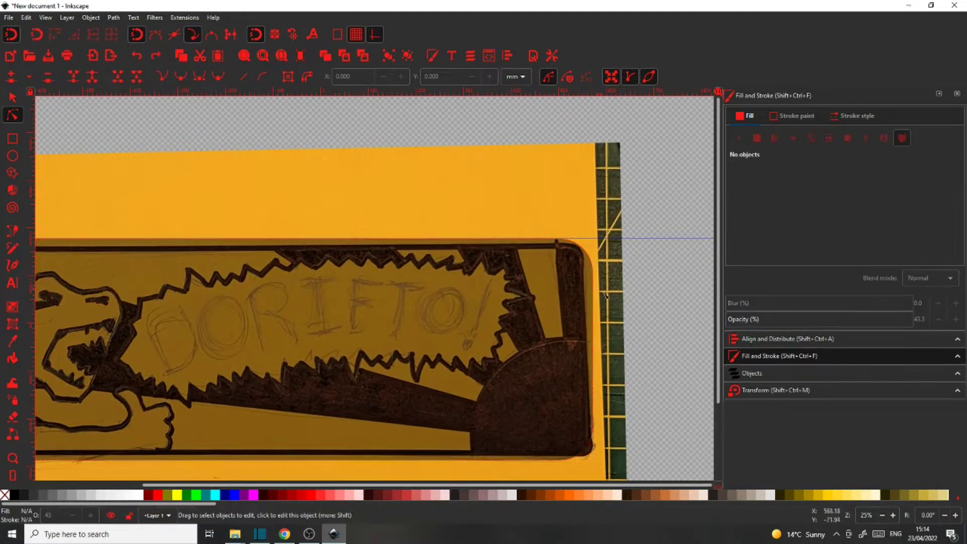
{"action": "left_click", "coordinate": [602, 277]}
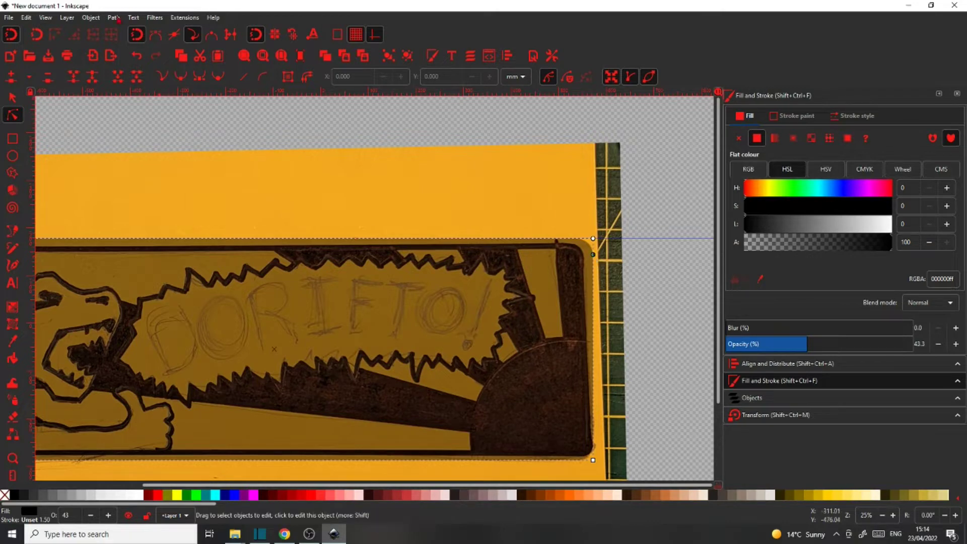
{"action": "left_click", "coordinate": [113, 17]}
{"action": "left_click", "coordinate": [128, 28]}
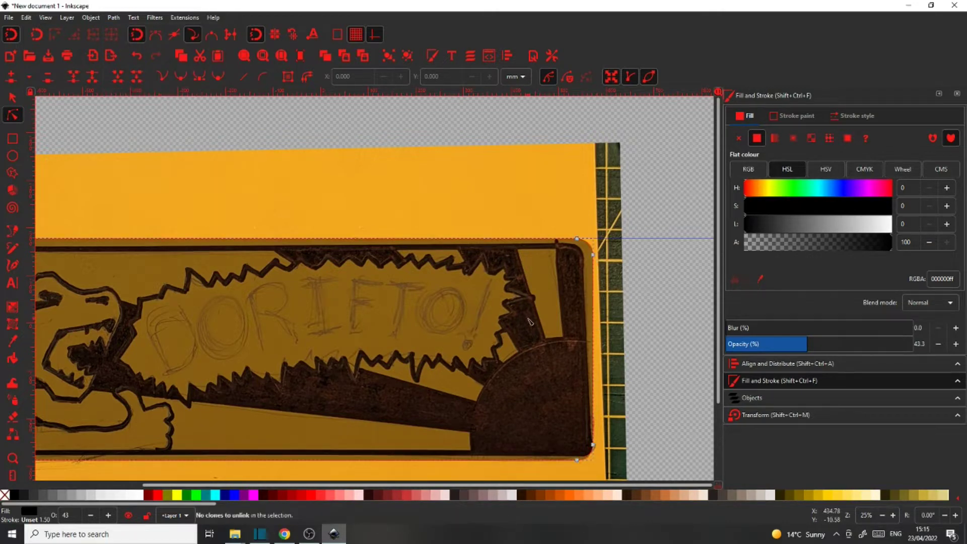
{"action": "key", "text": "Escape"}
- With snapping off, resize the rectangle to fit the border at 1329.741 × 448.536 mm
{"action": "key", "text": "s"}
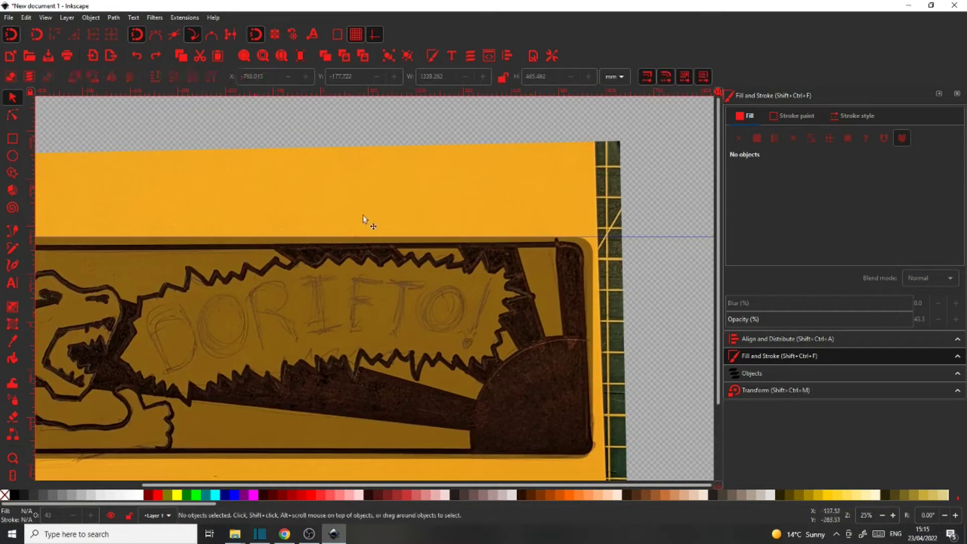
{"action": "left_click", "coordinate": [315, 310]}
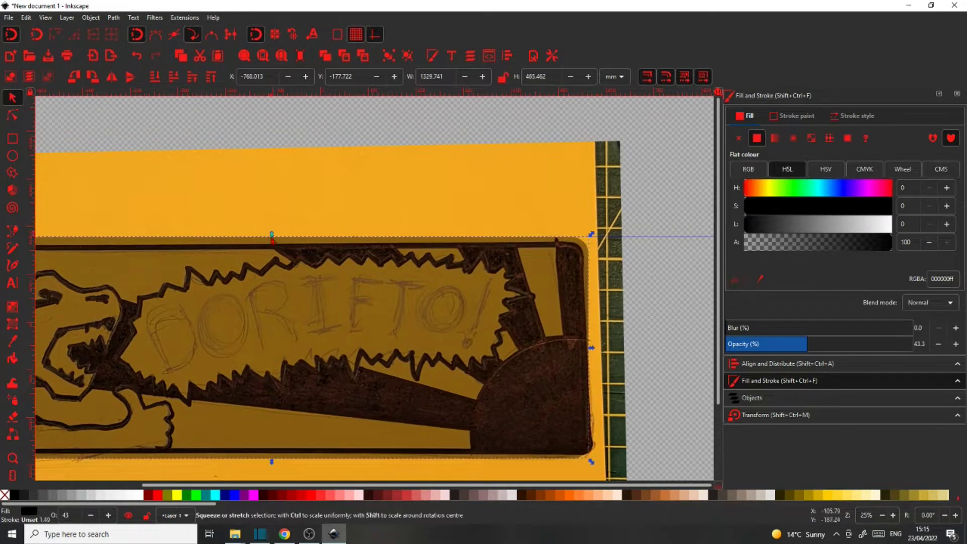
{"action": "key", "text": "percent"}
{"action": "left_click_drag", "start_coordinate": [271, 234], "coordinate": [271, 238]}
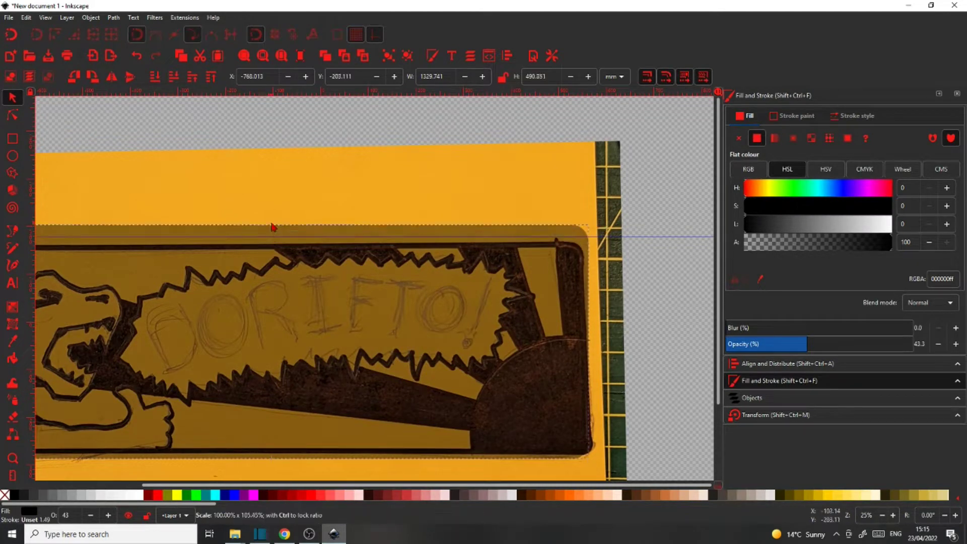
{"action": "scroll", "coordinate": [274, 252], "scroll_direction": "down", "scroll_amount": 2}
{"action": "left_click_drag", "start_coordinate": [271, 422], "coordinate": [271, 417]}
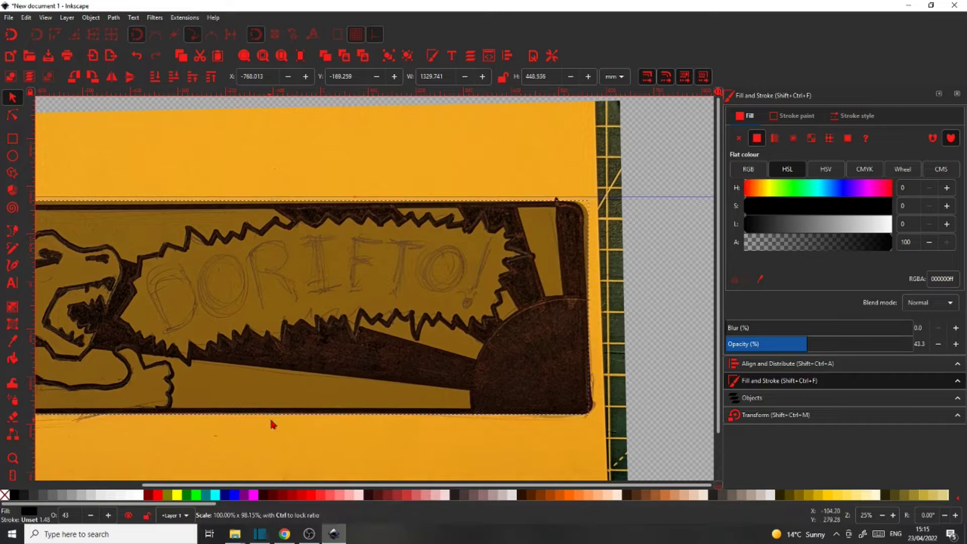
- Fill the rectangle red and lower its top edge onto the sketch border
{"action": "left_click", "coordinate": [159, 494]}
{"action": "left_click_drag", "start_coordinate": [211, 452], "coordinate": [420, 438]}
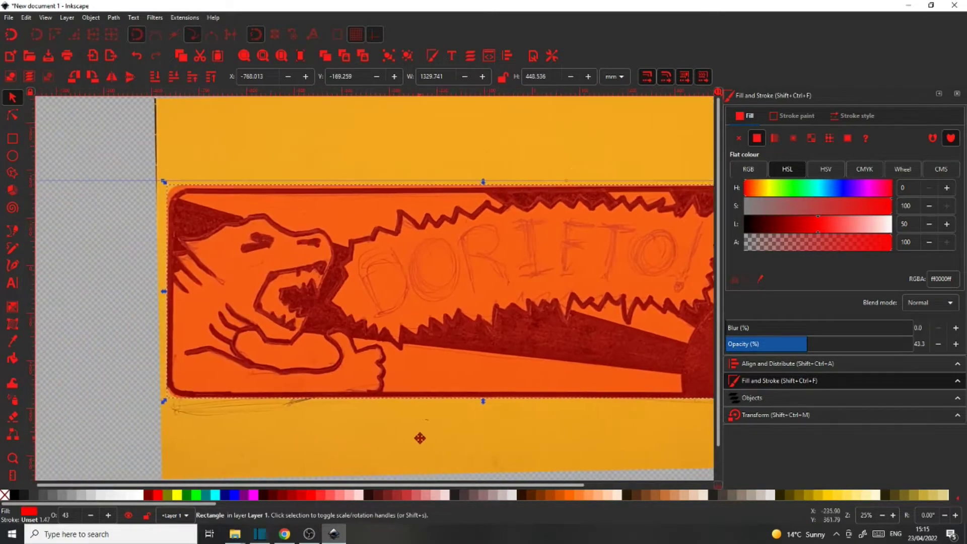
{"action": "left_click_drag", "start_coordinate": [527, 222], "coordinate": [422, 242]}
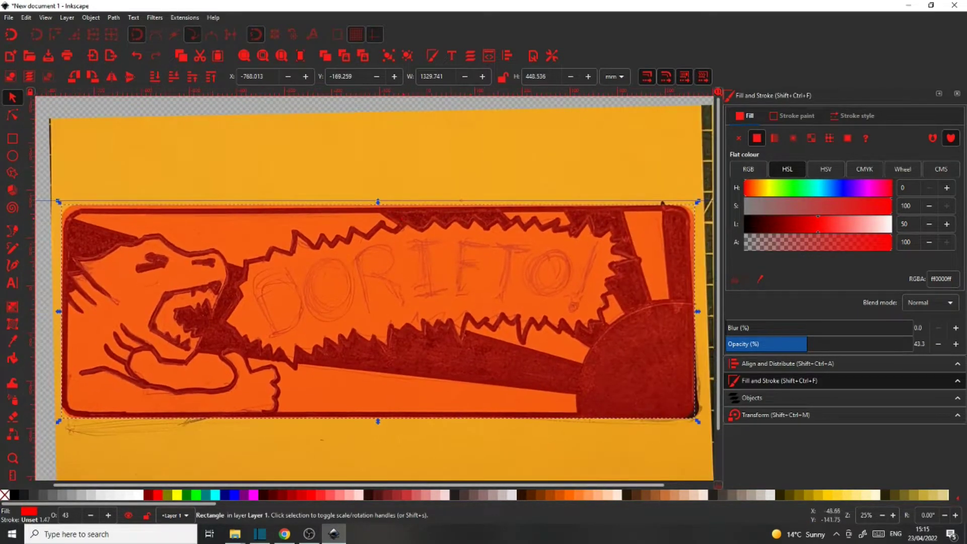
{"action": "left_click_drag", "start_coordinate": [377, 202], "coordinate": [378, 203]}
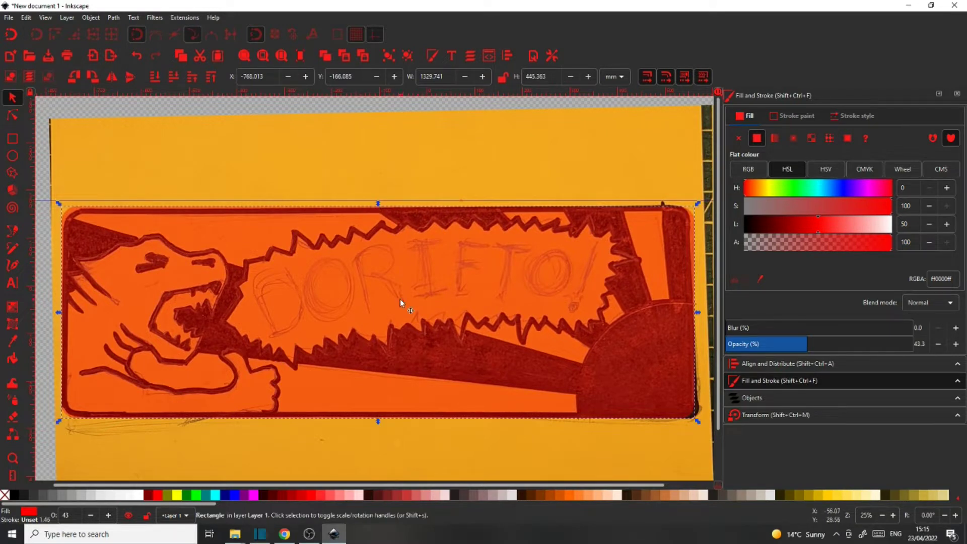
- Convert the red rectangle to a path and centre the green inner copy on it
{"action": "left_click", "coordinate": [234, 240]}
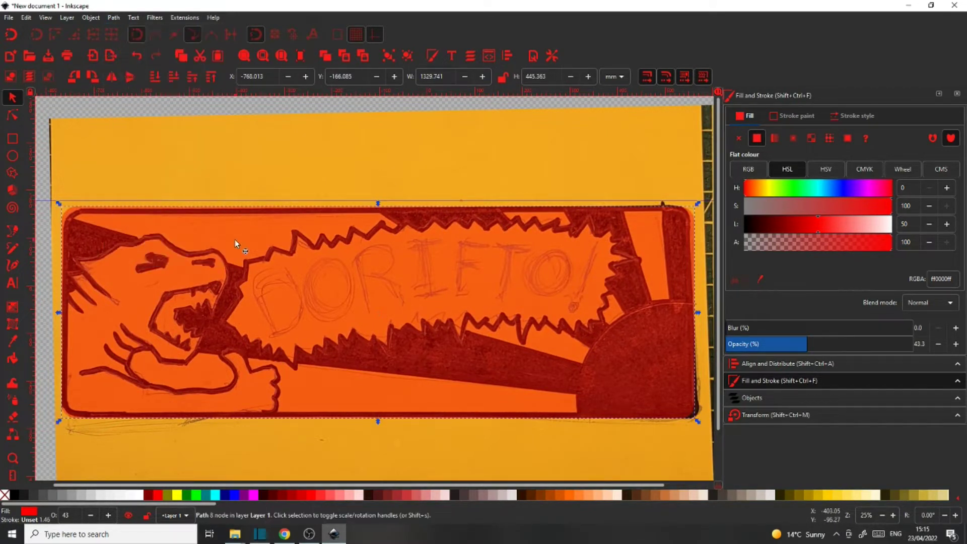
{"action": "left_click", "coordinate": [578, 270], "text": "alt"}
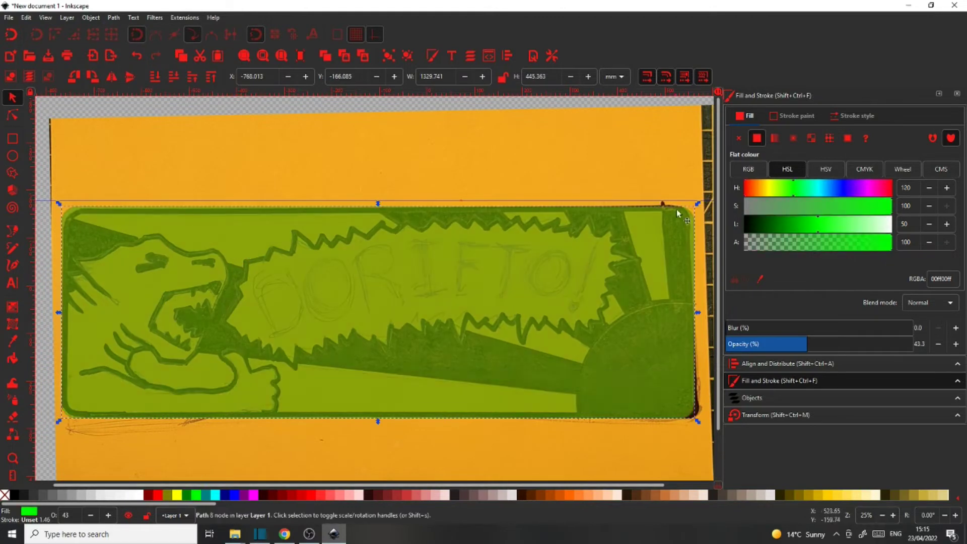
{"action": "left_click", "coordinate": [662, 265], "text": "alt+shift"}
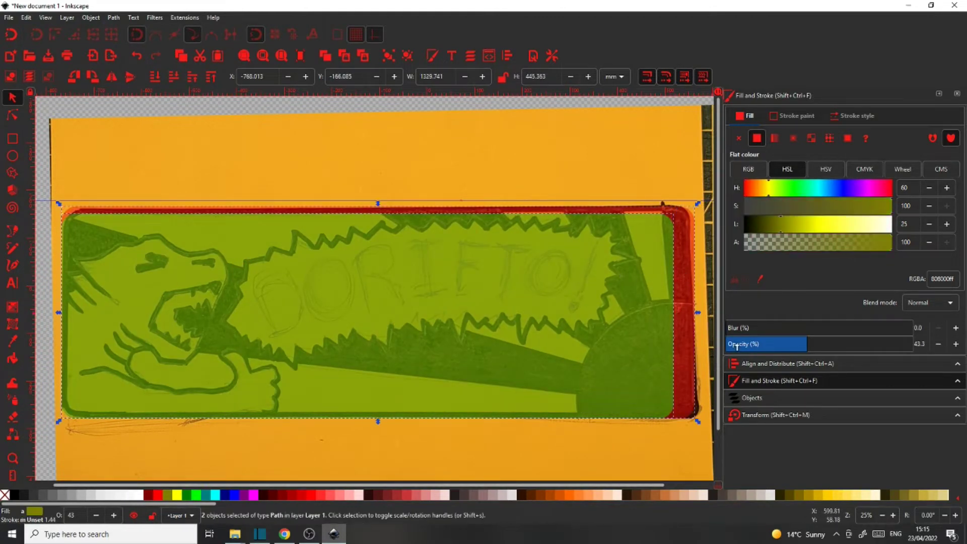
{"action": "left_click", "coordinate": [787, 363]}
{"action": "left_click", "coordinate": [887, 155]}
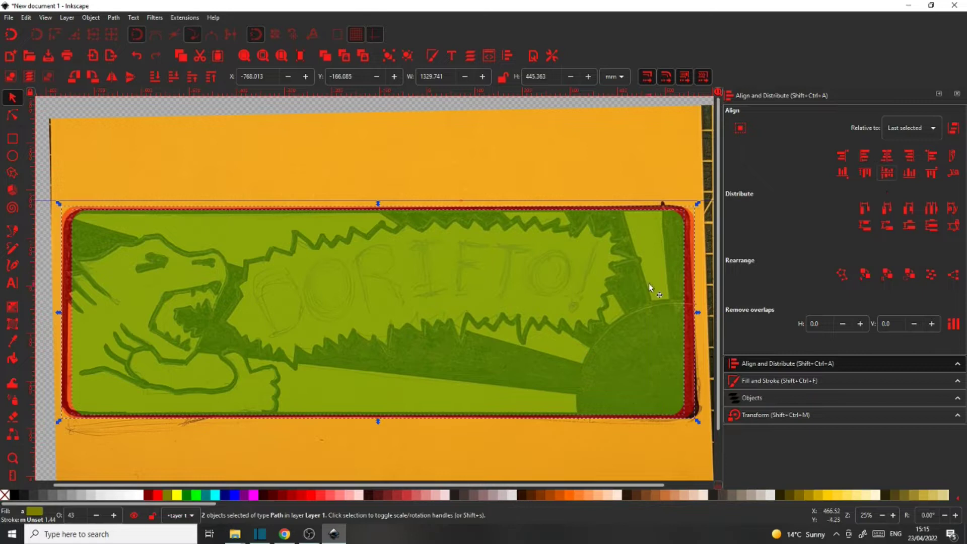
- Resize the green inner path so it sits just inside the red frame
{"action": "left_click", "coordinate": [597, 243]}
{"action": "left_click_drag", "start_coordinate": [687, 313], "coordinate": [693, 315]}
{"action": "left_click_drag", "start_coordinate": [381, 421], "coordinate": [380, 415]}
{"action": "left_click_drag", "start_coordinate": [381, 209], "coordinate": [382, 215]}
{"action": "left_click", "coordinate": [76, 315], "text": "shift"}
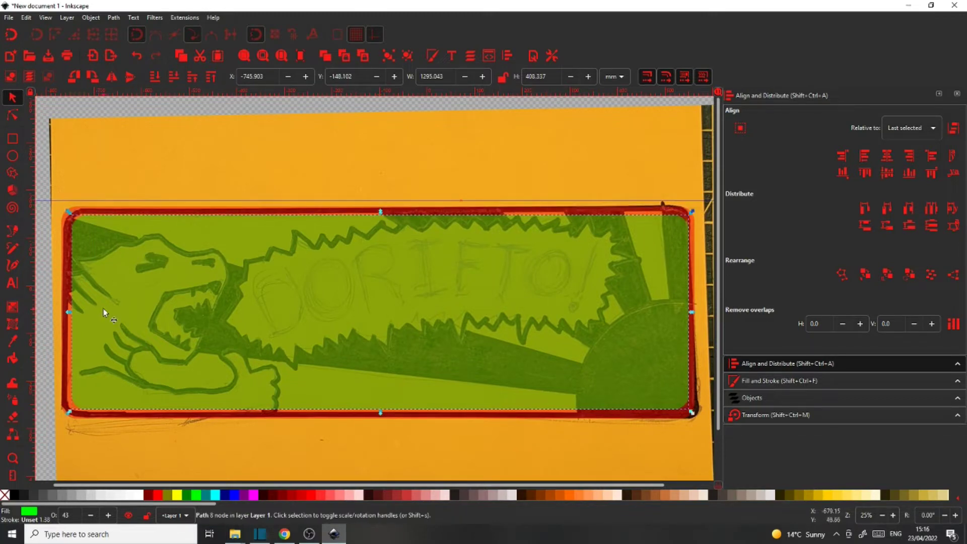
{"action": "scroll", "coordinate": [103, 308], "scroll_direction": "down", "scroll_amount": 3}
{"action": "left_click", "coordinate": [367, 109]}
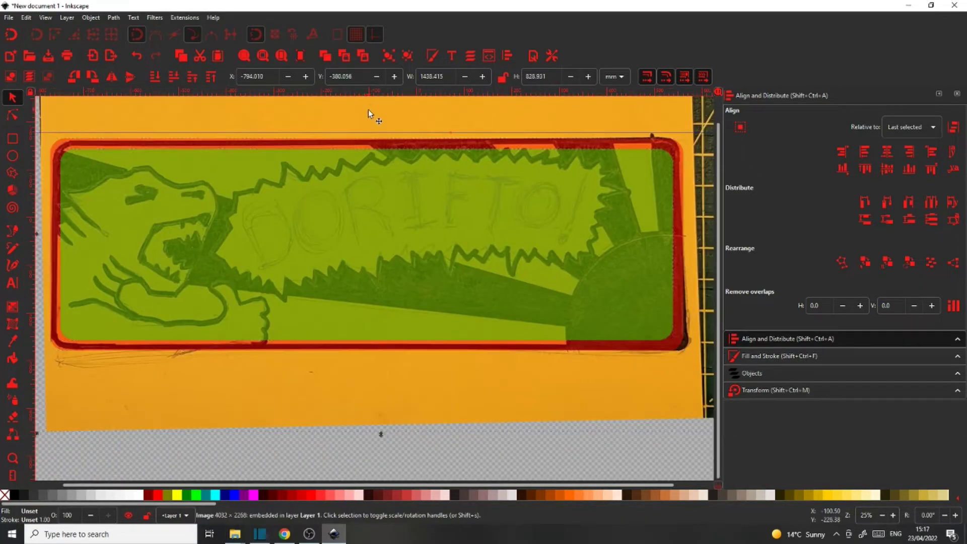
{"action": "left_click", "coordinate": [330, 179]}
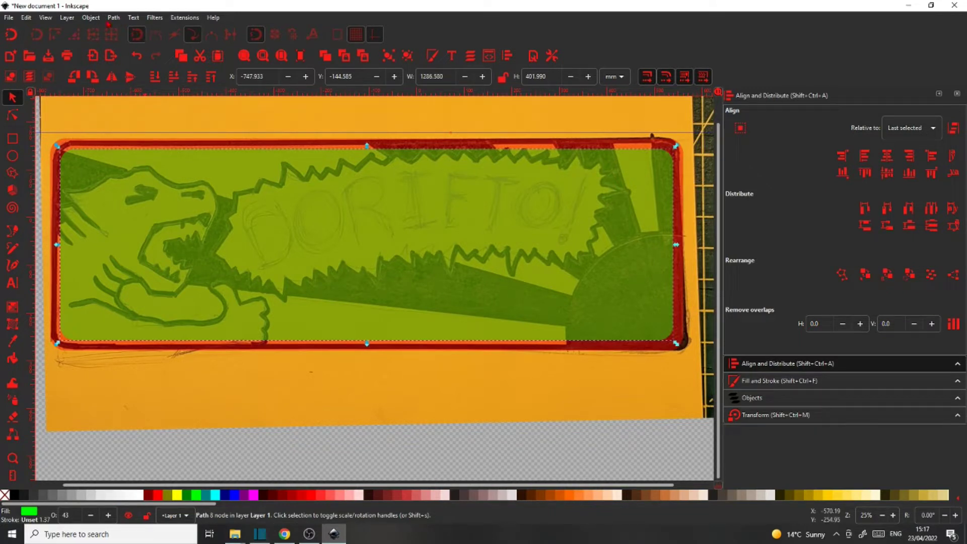
- Convert the green shape to a path and subtract it from the red one with Difference
{"action": "left_click", "coordinate": [114, 17]}
{"action": "left_click", "coordinate": [123, 29]}
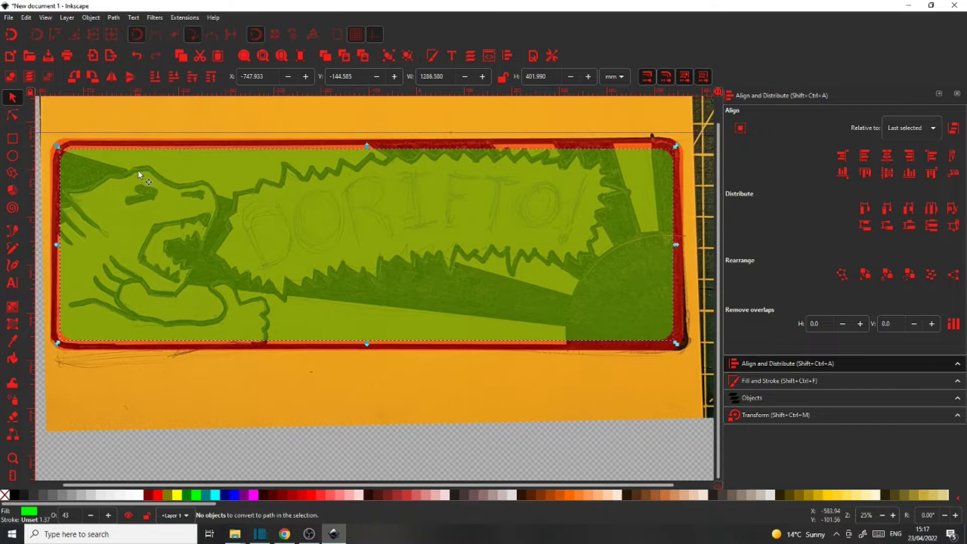
{"action": "left_click", "coordinate": [138, 144], "text": "shift"}
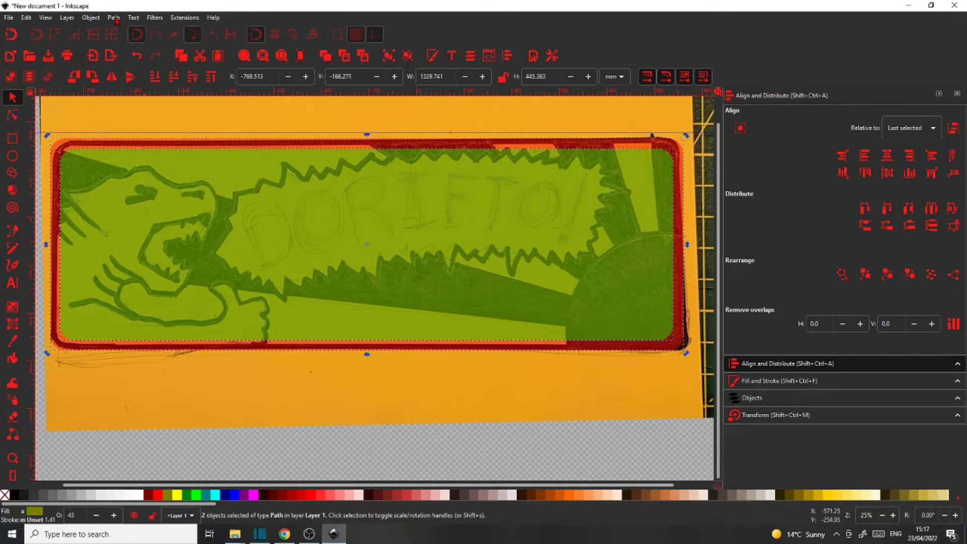
{"action": "left_click", "coordinate": [114, 18]}
{"action": "left_click", "coordinate": [133, 78]}
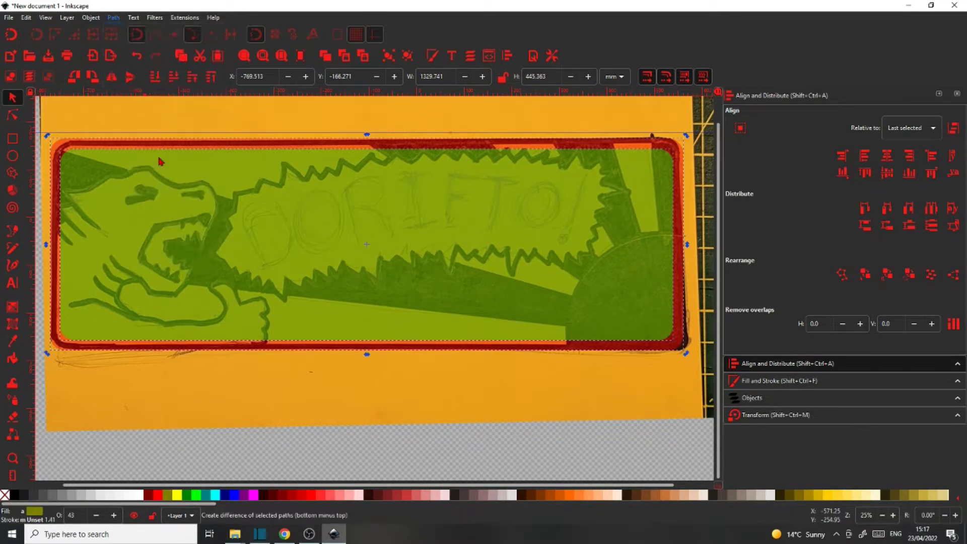
{"action": "scroll", "coordinate": [224, 266], "scroll_direction": "down", "scroll_amount": 2}
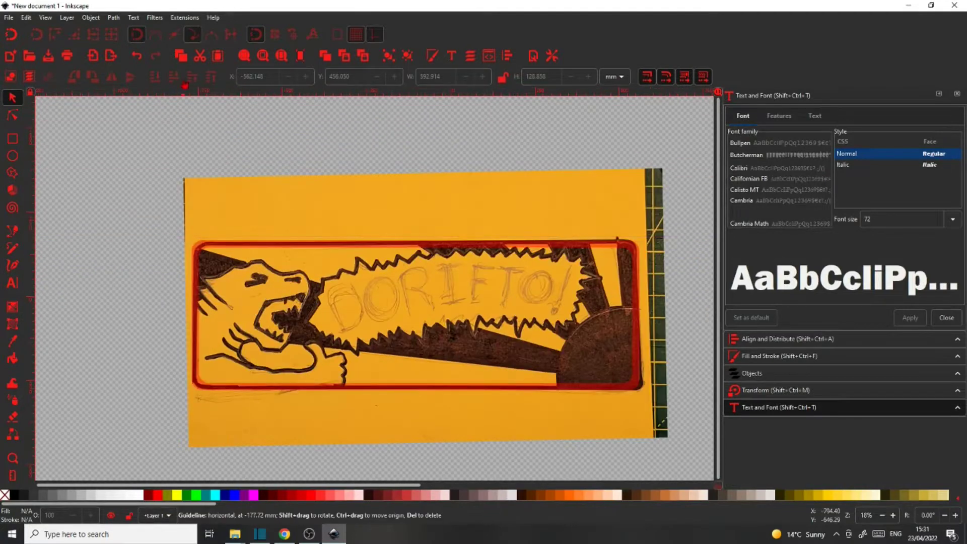
- Type the text 'DORIFTO!' and enlarge it
{"action": "scroll", "coordinate": [219, 173], "scroll_direction": "down", "scroll_amount": 6}
{"action": "type", "text": "t"}
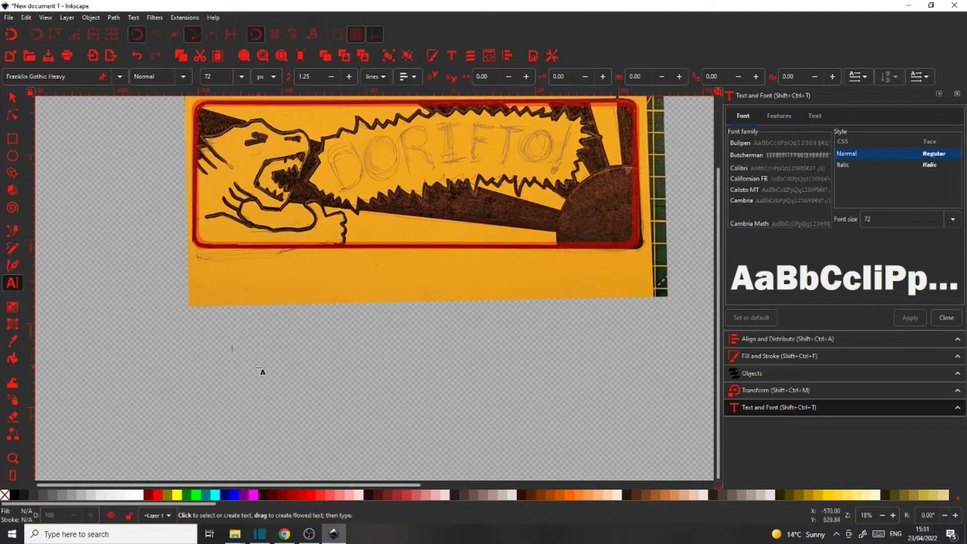
{"action": "type", "text": "DORIFTO!"}
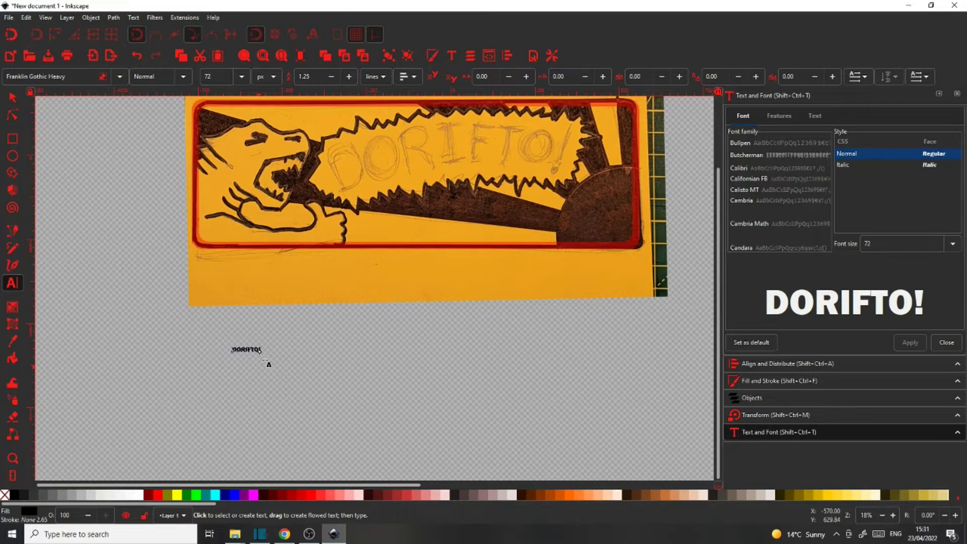
{"action": "key", "text": "F1"}
{"action": "left_click_drag", "start_coordinate": [264, 344], "coordinate": [525, 301]}
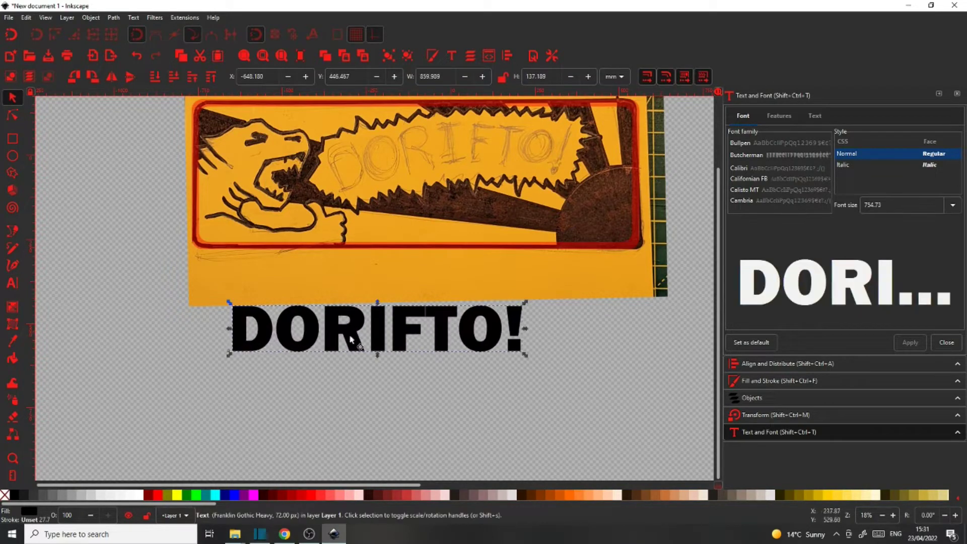
- Set the DORIFTO! text's font family to Hamish
{"action": "left_click", "coordinate": [13, 282]}
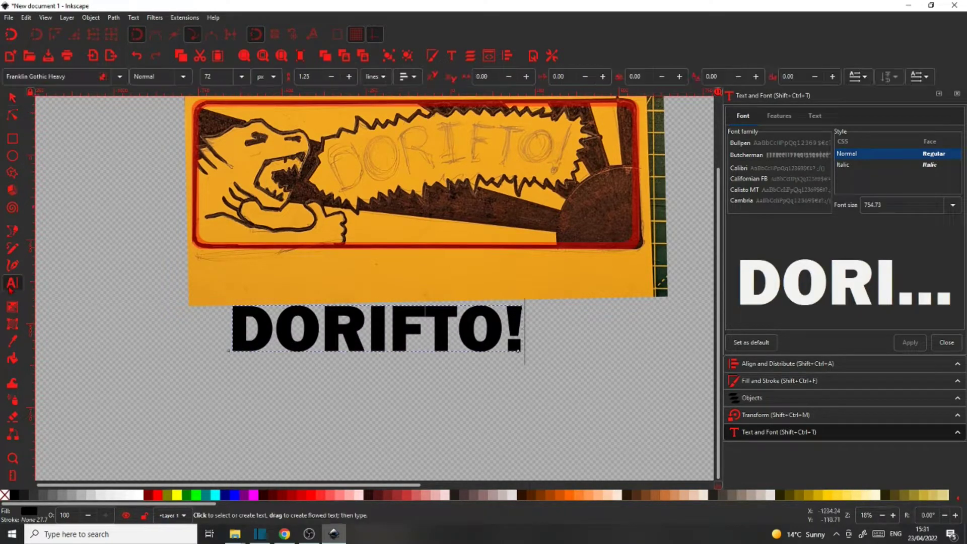
{"action": "left_click_drag", "start_coordinate": [233, 328], "coordinate": [518, 326]}
{"action": "left_click", "coordinate": [120, 77]}
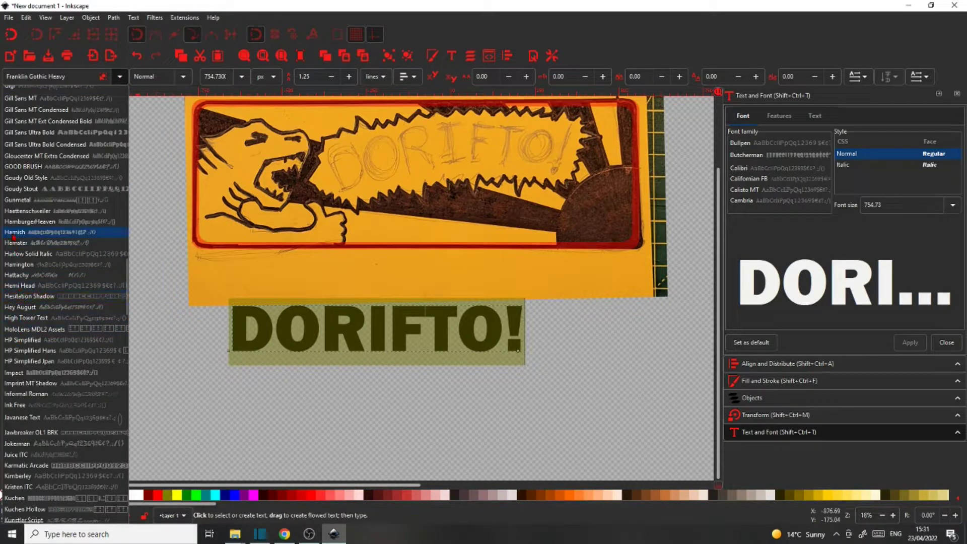
{"action": "left_click", "coordinate": [14, 233]}
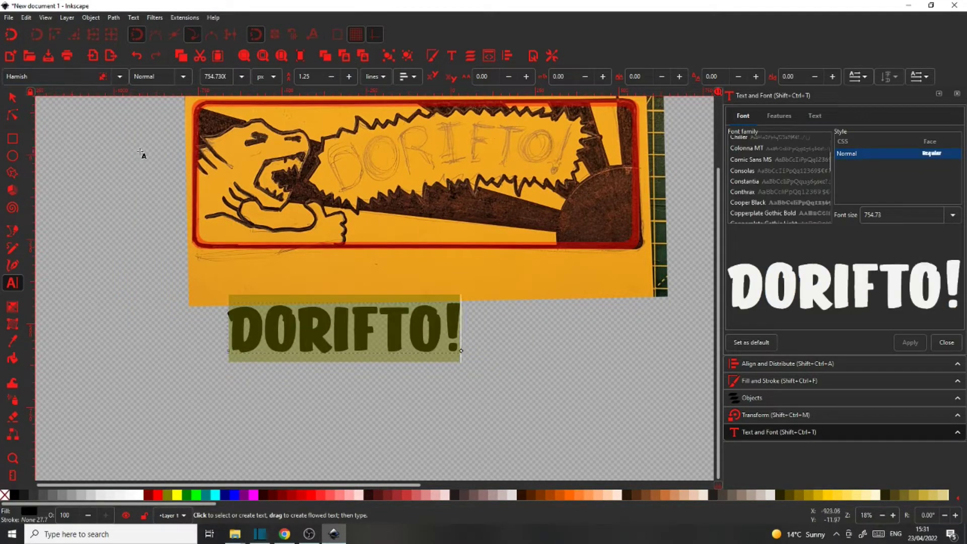
{"action": "left_click", "coordinate": [74, 183]}
- Draw a curved guide across the bubble and put the DORIFTO! text on that path
{"action": "key", "text": "b"}
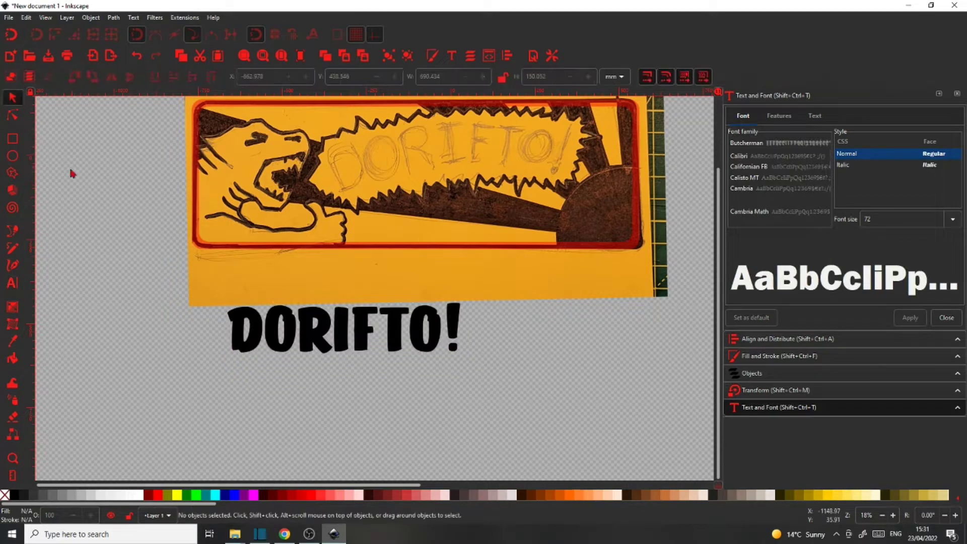
{"action": "left_click_drag", "start_coordinate": [330, 180], "coordinate": [711, 176]}
{"action": "key", "text": "Return"}
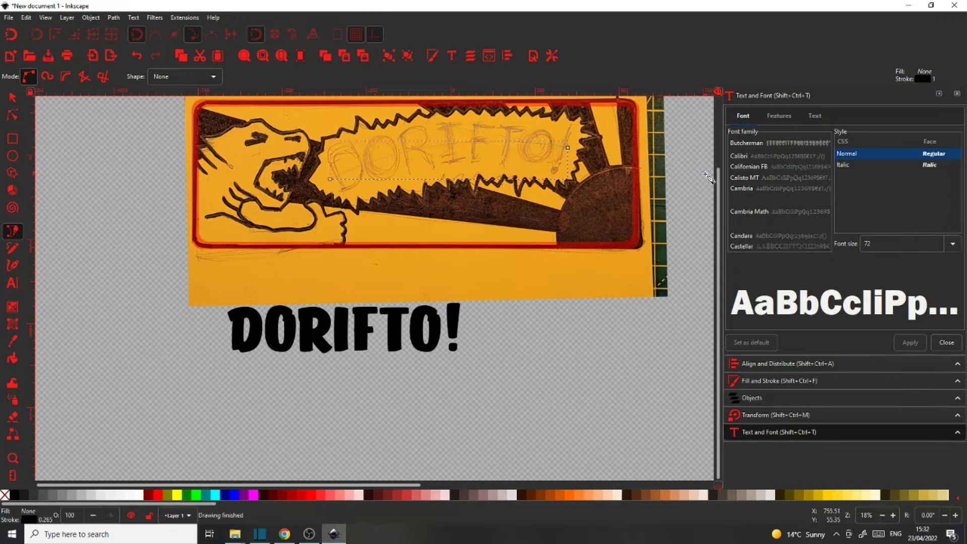
{"action": "left_click", "coordinate": [13, 98]}
{"action": "key", "text": "ctrl+a"}
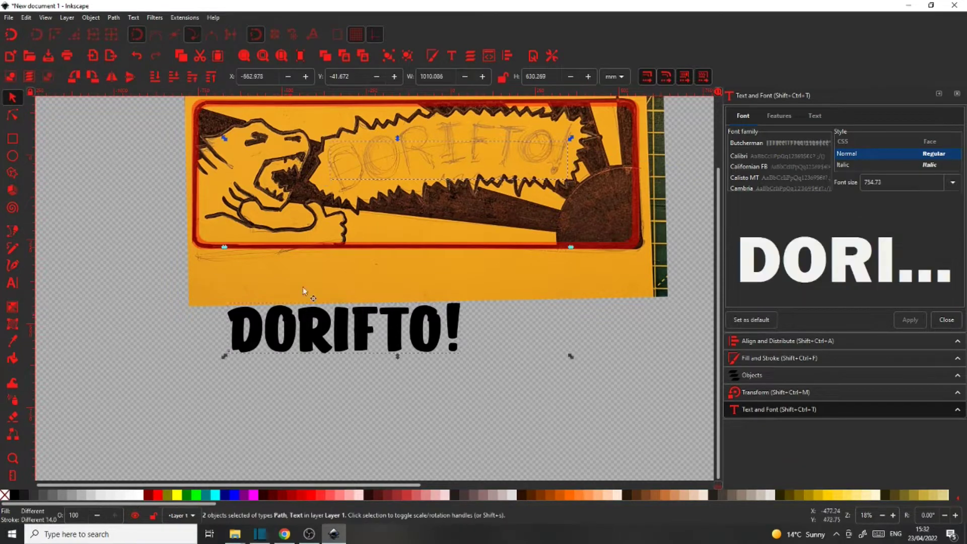
{"action": "left_click", "coordinate": [133, 17]}
{"action": "left_click", "coordinate": [144, 66]}
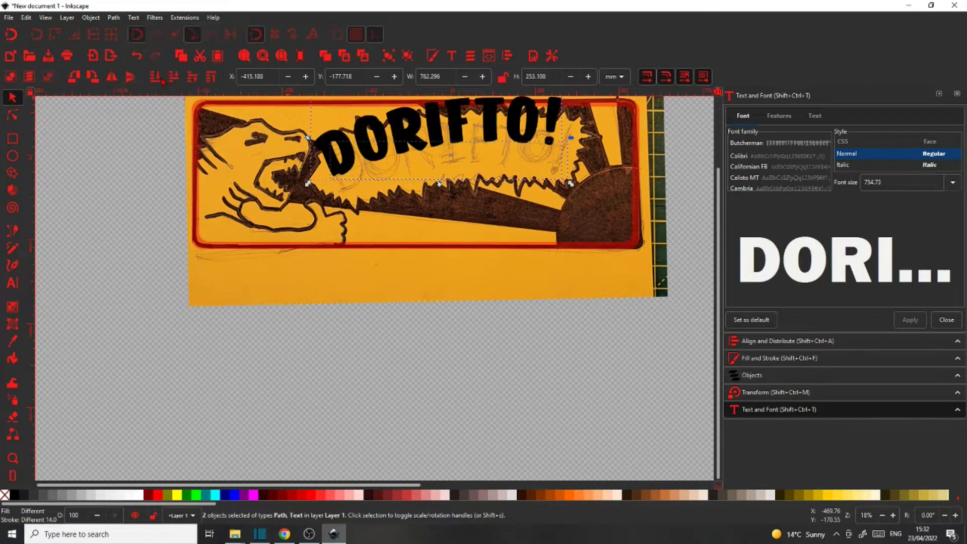
- Move the curved text over the sketched lettering and enlarge it to 735.515 × 219.264 mm
{"action": "left_click_drag", "start_coordinate": [432, 215], "coordinate": [444, 232]}
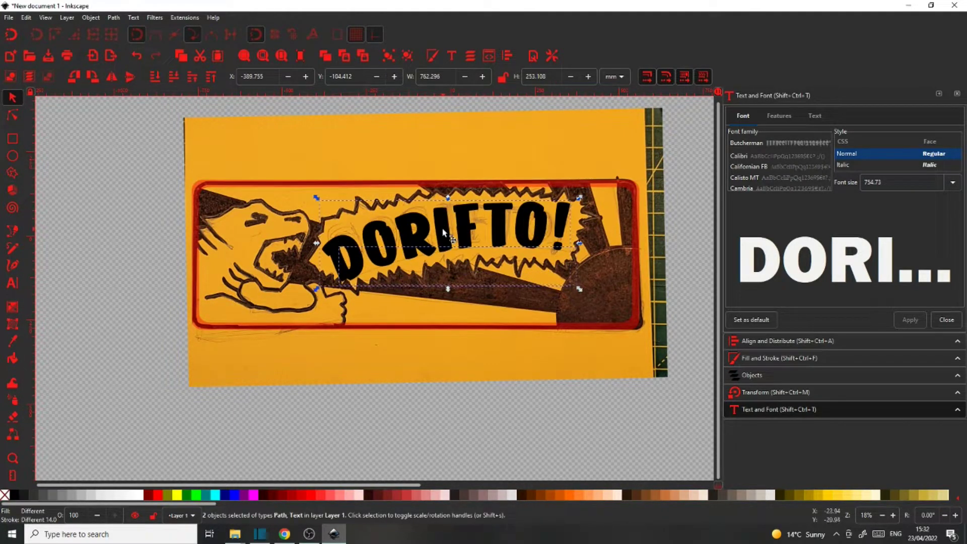
{"action": "left_click_drag", "start_coordinate": [557, 215], "coordinate": [529, 220]}
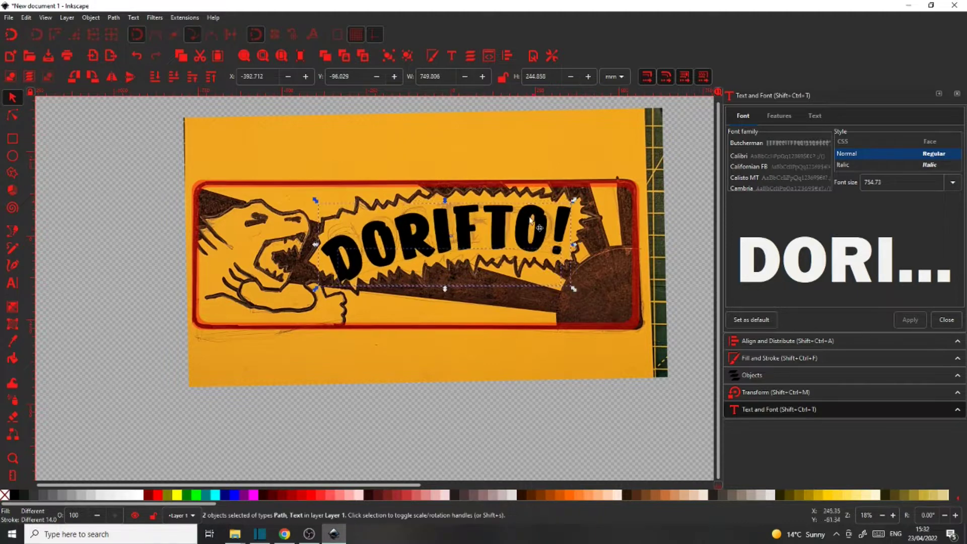
{"action": "key", "text": "Escape"}
{"action": "left_click", "coordinate": [500, 242]}
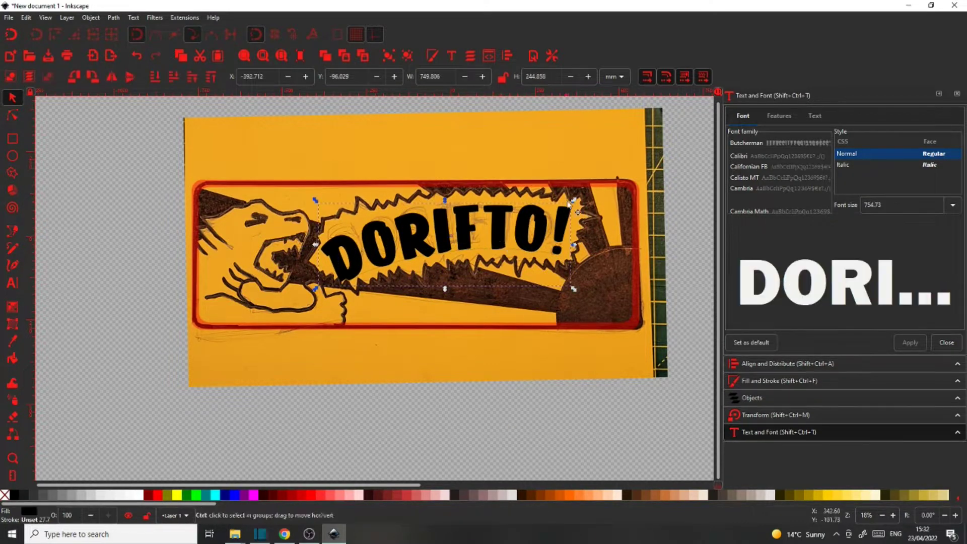
{"action": "left_click_drag", "start_coordinate": [527, 230], "coordinate": [570, 208]}
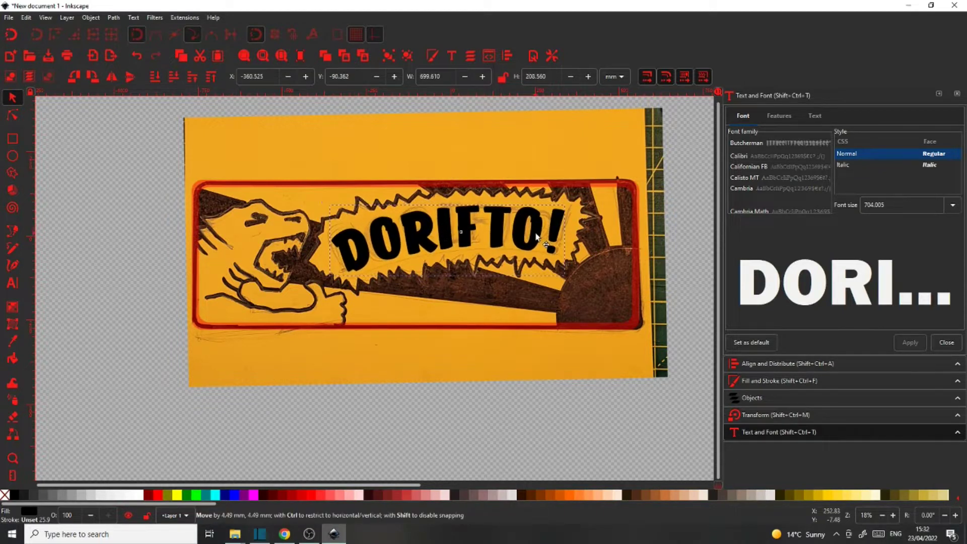
{"action": "left_click_drag", "start_coordinate": [534, 236], "coordinate": [571, 208]}
{"action": "left_click_drag", "start_coordinate": [469, 243], "coordinate": [468, 243]}
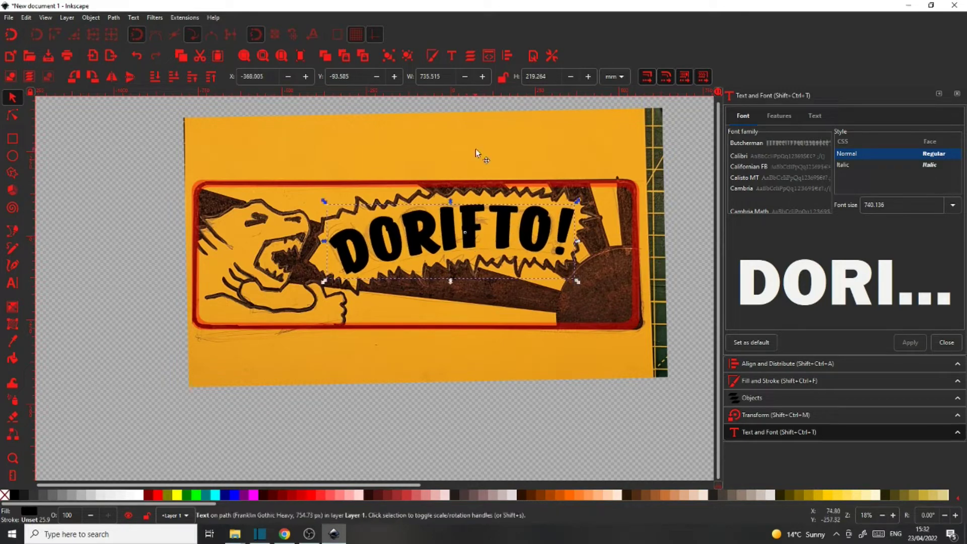
- Trace the jagged speech bubble around DORIFTO! with zigzag Pen points
{"action": "left_click", "coordinate": [463, 136]}
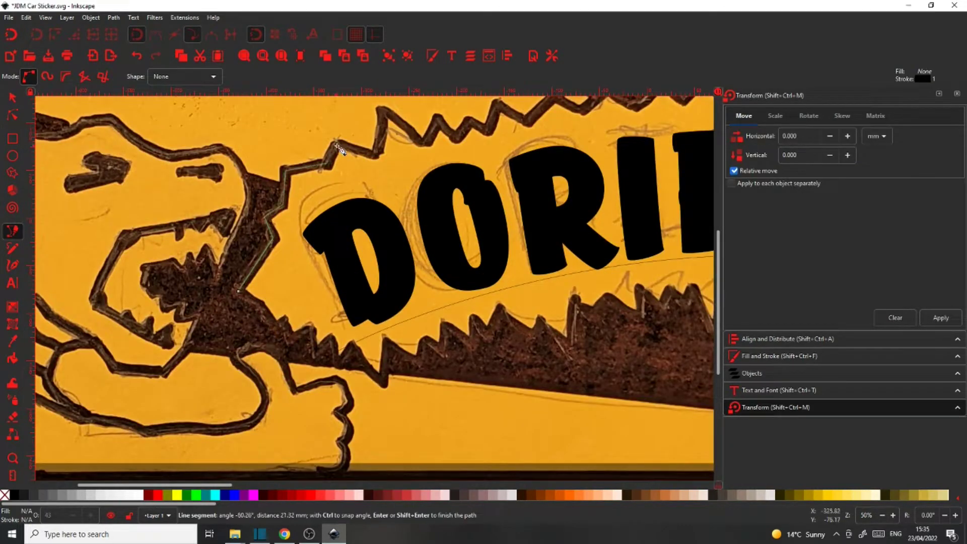
{"action": "scroll", "coordinate": [491, 135], "scroll_direction": "up", "scroll_amount": 5}
{"action": "scroll", "coordinate": [491, 135], "scroll_direction": "right", "scroll_amount": 8}
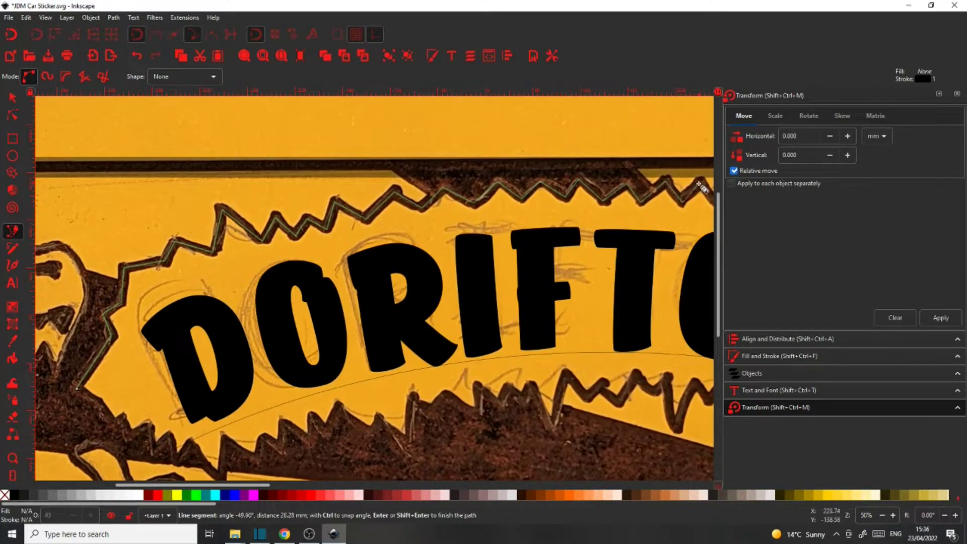
{"action": "scroll", "coordinate": [701, 187], "scroll_direction": "right", "scroll_amount": 10}
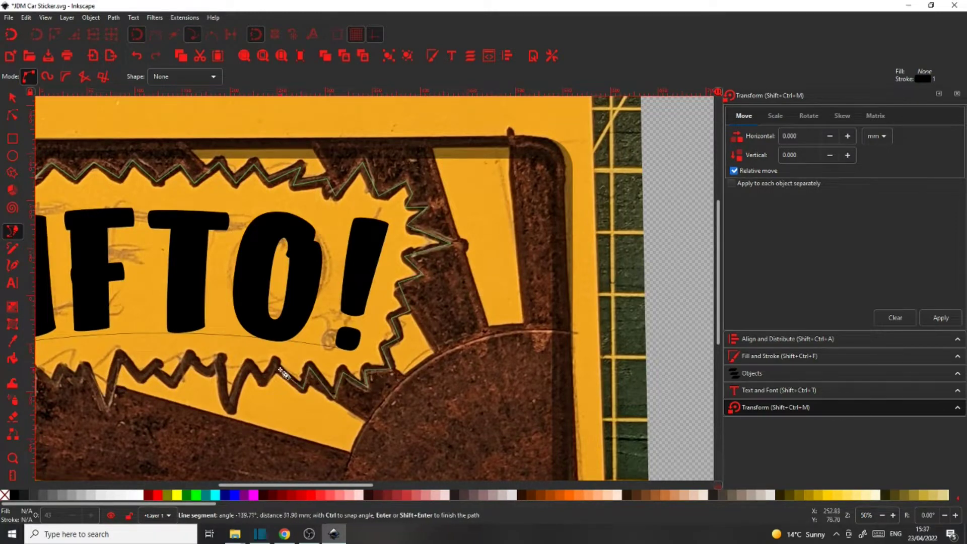
{"action": "left_click", "coordinate": [107, 407]}
{"action": "left_click", "coordinate": [91, 382]}
{"action": "left_click", "coordinate": [79, 367]}
{"action": "left_click", "coordinate": [66, 382]}
{"action": "left_click", "coordinate": [56, 370]}
{"action": "scroll", "coordinate": [56, 370], "scroll_direction": "left", "scroll_amount": 8}
{"action": "scroll", "coordinate": [56, 369], "scroll_direction": "down", "scroll_amount": 2}
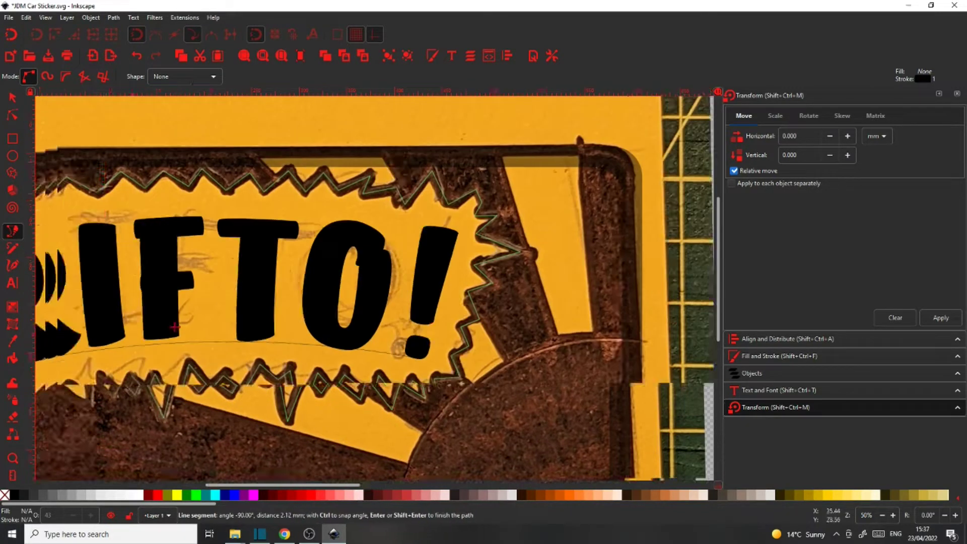
{"action": "left_click", "coordinate": [376, 312]}
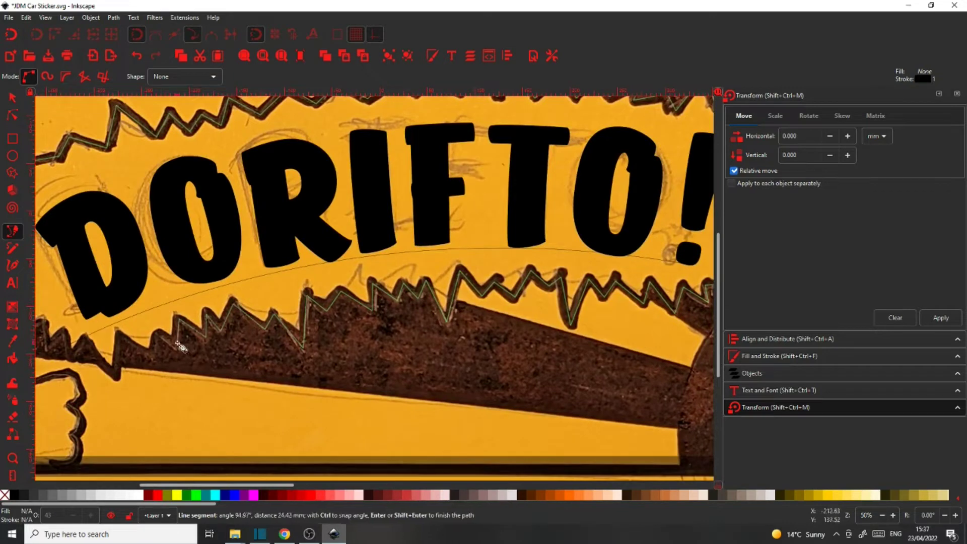
{"action": "scroll", "coordinate": [75, 360], "scroll_direction": "left", "scroll_amount": 7}
{"action": "scroll", "coordinate": [76, 360], "scroll_direction": "down", "scroll_amount": 1}
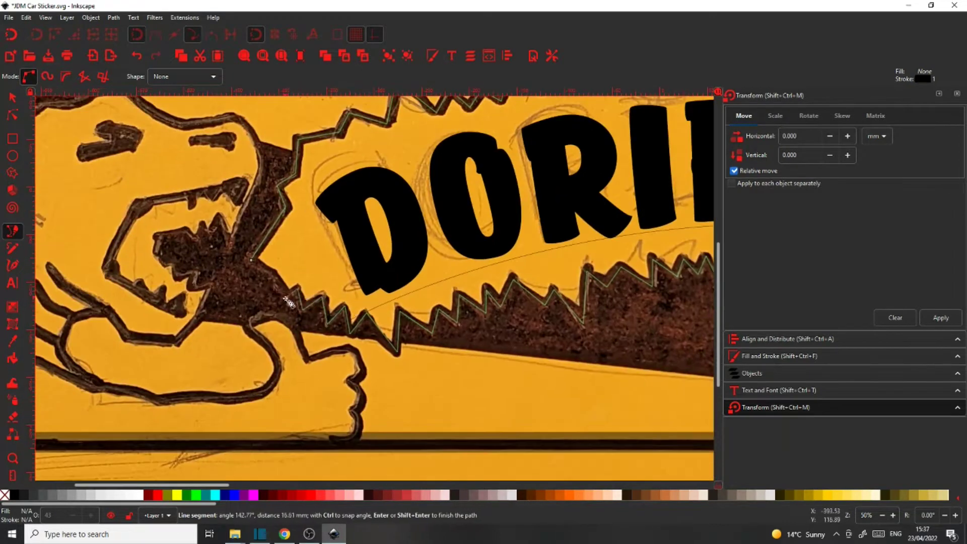
{"action": "key", "text": "Return"}
- Give the bubble outline no fill and a thick black stroke, entering a width of 15
{"action": "key", "text": "ctrl+shift+f"}
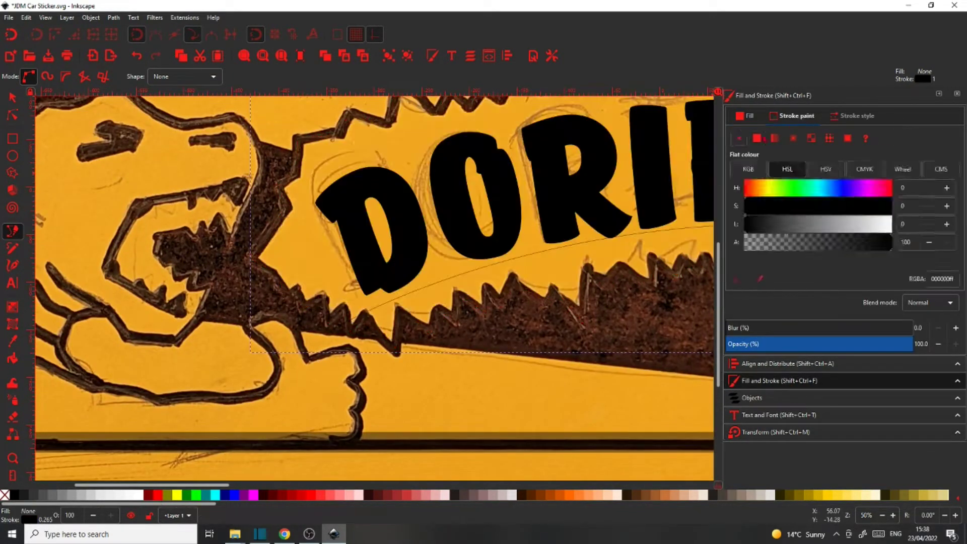
{"action": "left_click", "coordinate": [856, 115]}
{"action": "left_click", "coordinate": [164, 494]}
{"action": "left_click", "coordinate": [164, 494], "text": "shift"}
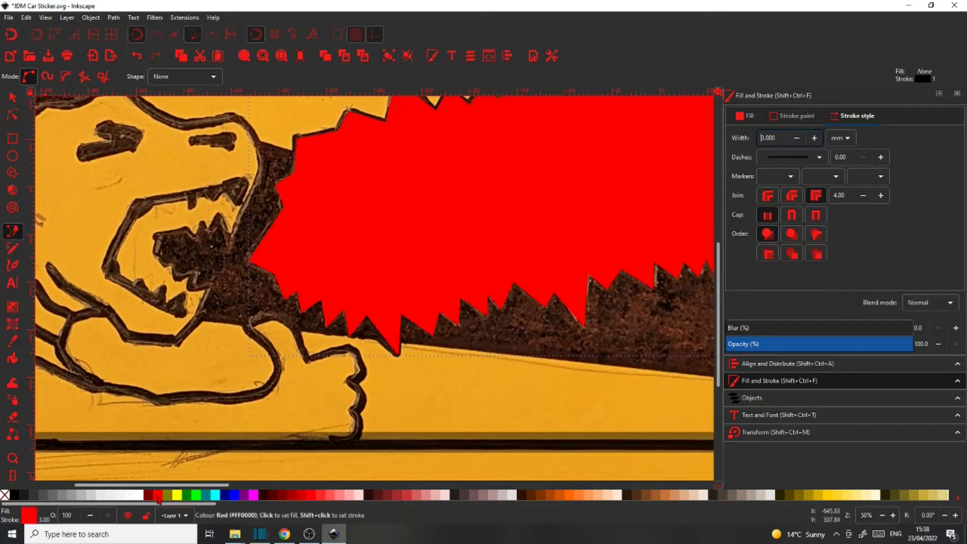
{"action": "type", "text": "10"}
{"action": "left_click", "coordinate": [4, 495]}
{"action": "scroll", "coordinate": [499, 394], "scroll_direction": "down", "scroll_amount": 3}
{"action": "scroll", "coordinate": [499, 394], "scroll_direction": "down", "scroll_amount": 2}
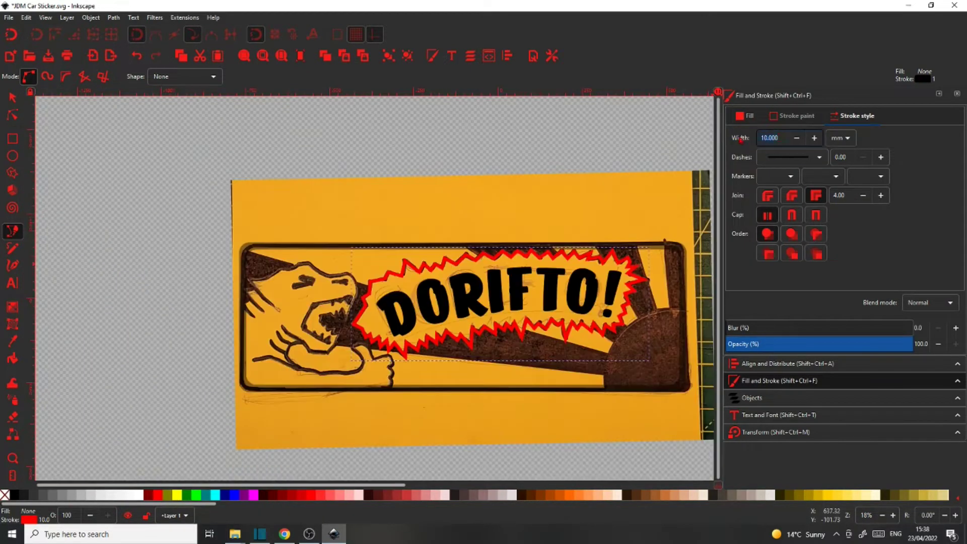
{"action": "type", "text": "15"}
{"action": "key", "text": "Return"}
{"action": "scroll", "coordinate": [490, 286], "scroll_direction": "up", "scroll_amount": 1}
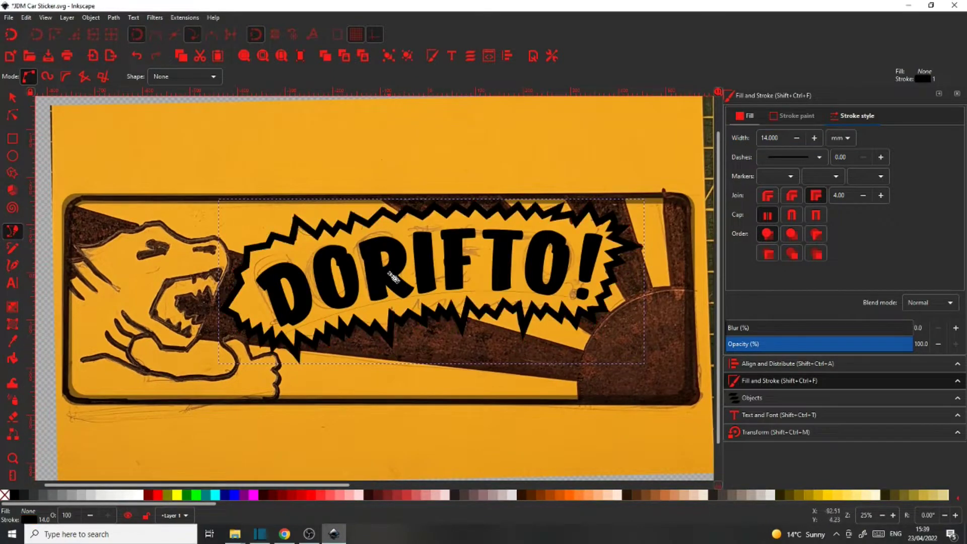
- Union the jagged bubble outline and the DORIFTO! letters into a single black badge
{"action": "left_click", "coordinate": [114, 18]}
{"action": "left_click", "coordinate": [132, 40]}
{"action": "left_click", "coordinate": [13, 115]}
{"action": "key", "text": "Escape"}
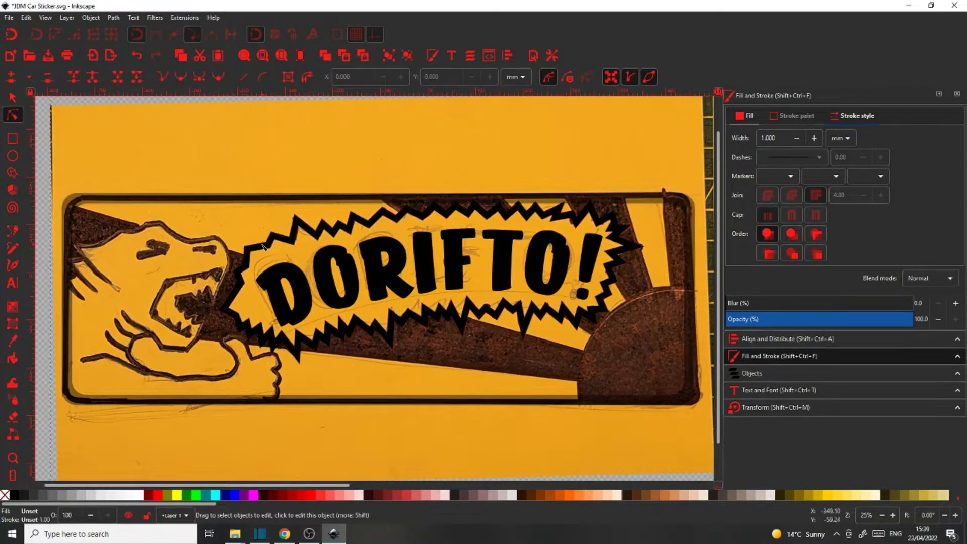
{"action": "left_click", "coordinate": [264, 246]}
{"action": "left_click", "coordinate": [275, 300], "text": "shift"}
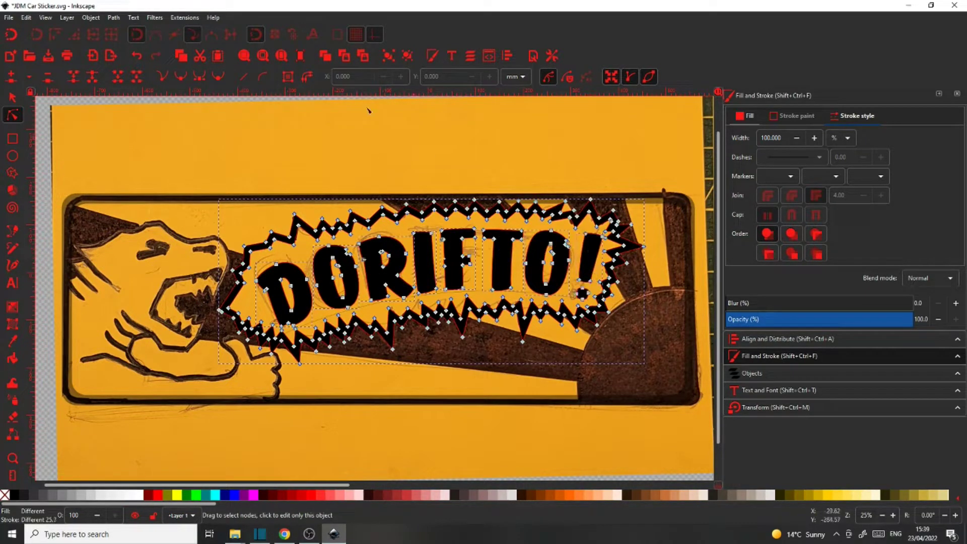
{"action": "left_click", "coordinate": [112, 17]}
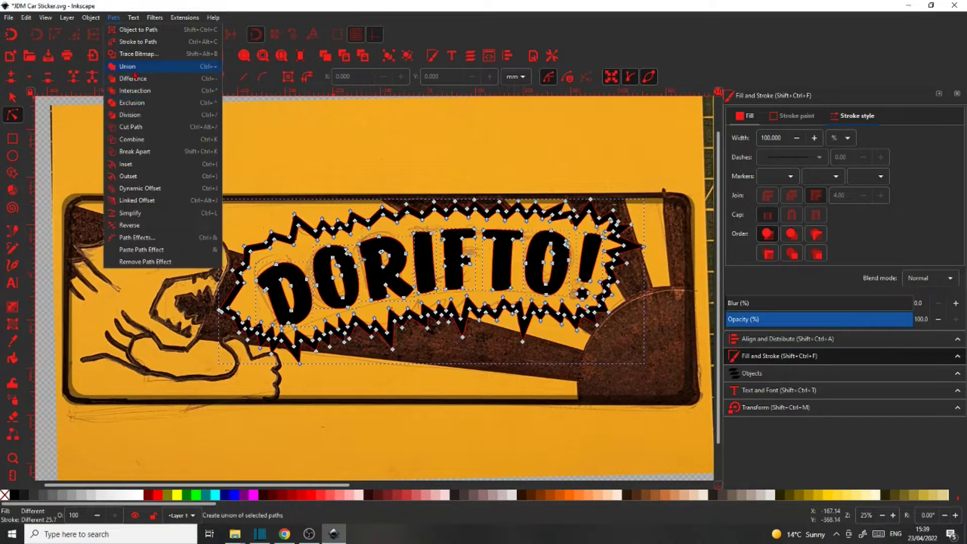
{"action": "left_click", "coordinate": [133, 72]}
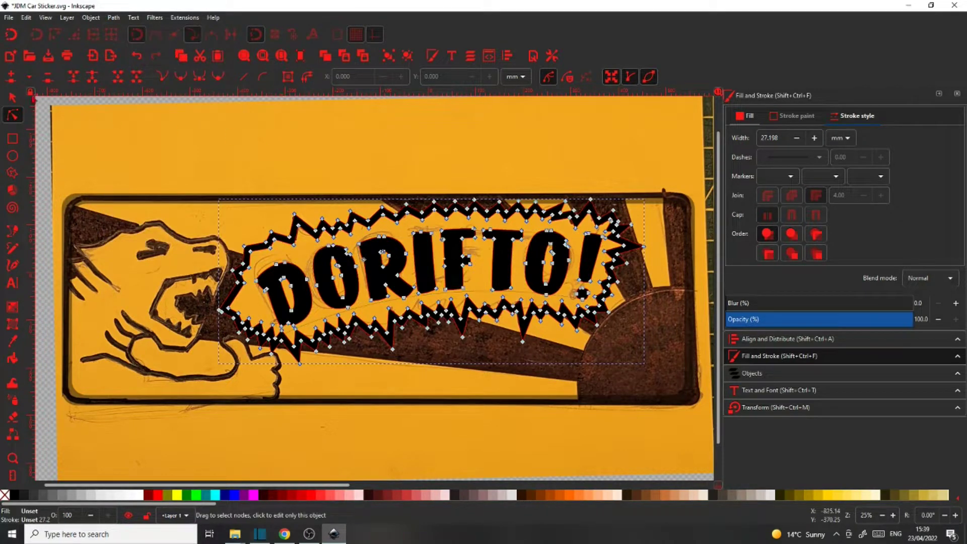
{"action": "key", "text": "s"}
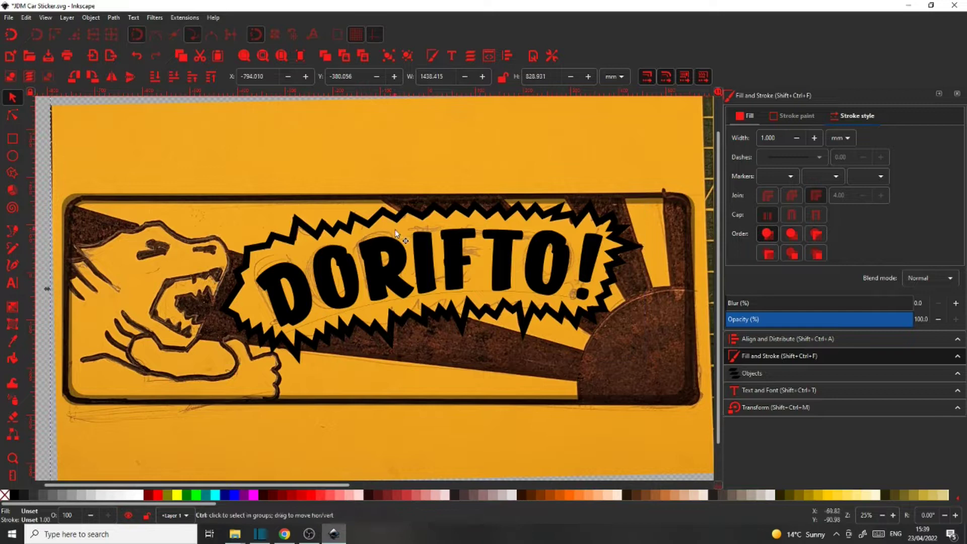
{"action": "scroll", "coordinate": [396, 233], "scroll_direction": "down", "scroll_amount": 3, "text": "ctrl"}
- Move the lettering below the sketch and pen-trace the first arc-shaped sun shape
{"action": "left_click_drag", "start_coordinate": [395, 239], "coordinate": [371, 362]}
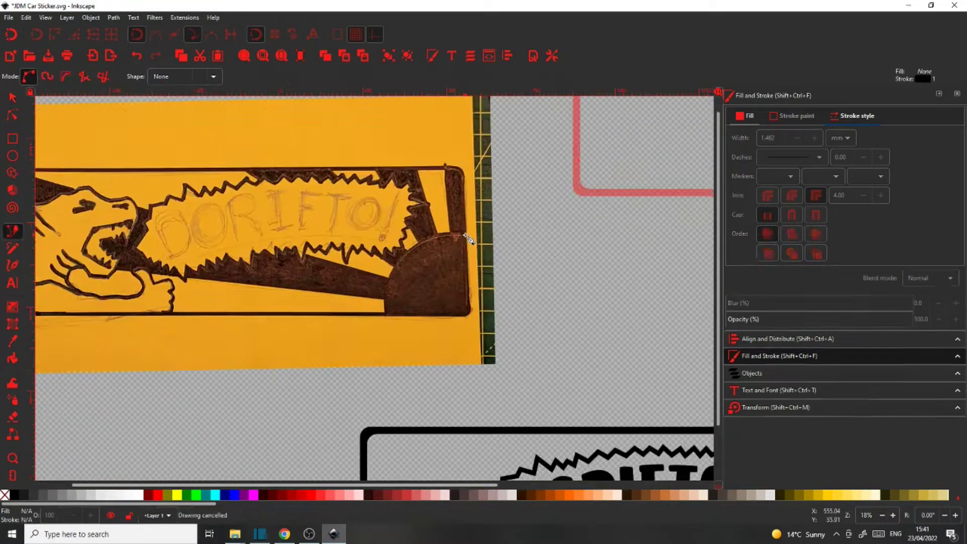
{"action": "scroll", "coordinate": [419, 312], "scroll_direction": "up", "scroll_amount": 4, "text": "ctrl"}
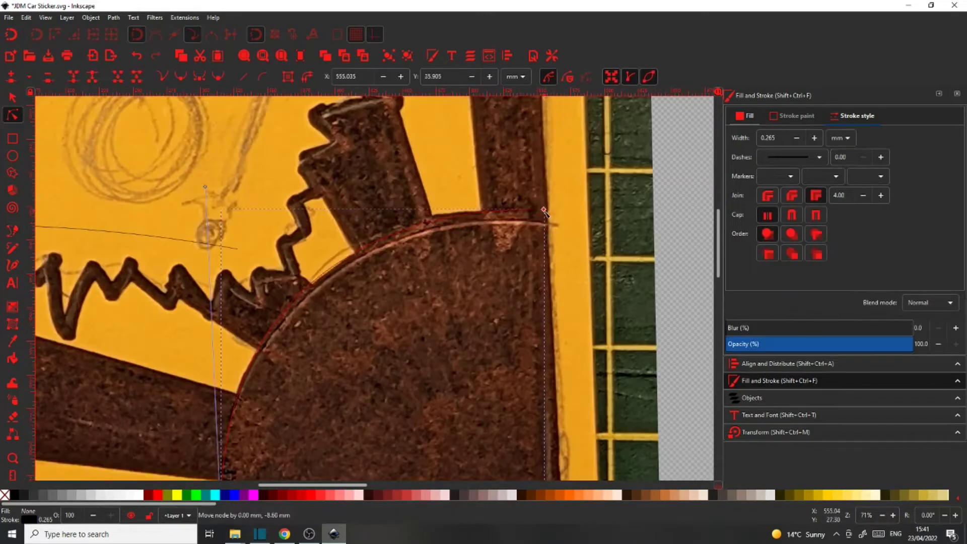
{"action": "left_click", "coordinate": [220, 416]}
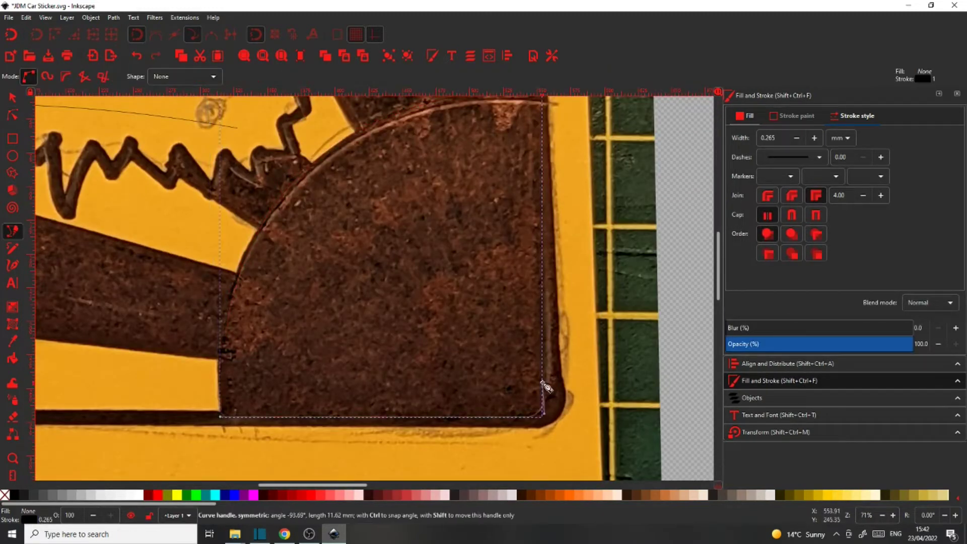
{"action": "left_click_drag", "start_coordinate": [546, 386], "coordinate": [546, 387]}
{"action": "scroll", "coordinate": [362, 285], "scroll_direction": "down", "scroll_amount": 5, "text": "ctrl"}
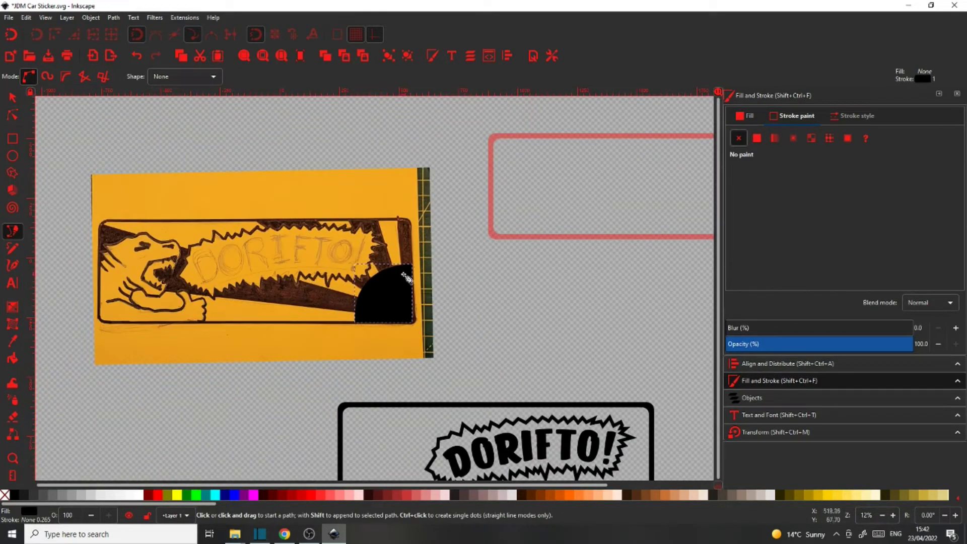
{"action": "key", "text": "alt+f"}
{"action": "key", "text": "Escape"}
- Trace a closed shape curving along the frame's rounded corner
{"action": "scroll", "coordinate": [405, 277], "scroll_direction": "up", "scroll_amount": 4, "text": "ctrl"}
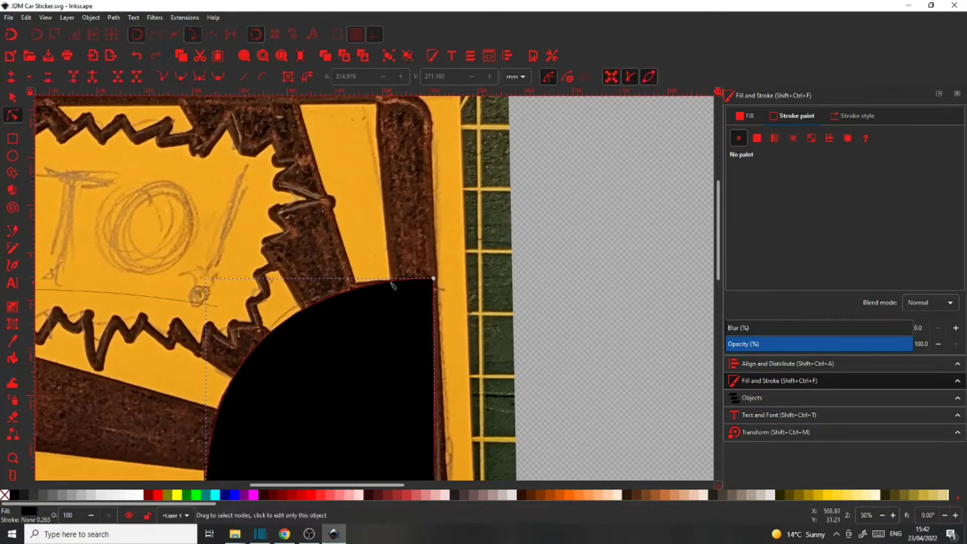
{"action": "left_click", "coordinate": [427, 284]}
{"action": "scroll", "coordinate": [443, 317], "scroll_direction": "down", "scroll_amount": 1, "text": "ctrl"}
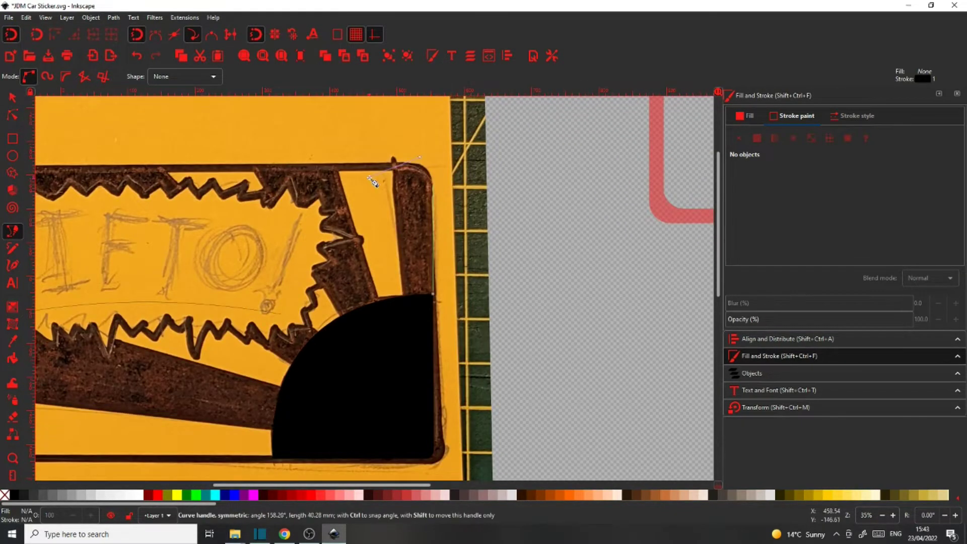
{"action": "left_click_drag", "start_coordinate": [373, 181], "coordinate": [391, 165]}
{"action": "scroll", "coordinate": [392, 166], "scroll_direction": "up", "scroll_amount": 3, "text": "ctrl"}
{"action": "scroll", "coordinate": [410, 329], "scroll_direction": "down", "scroll_amount": 3, "text": "ctrl"}
{"action": "left_click", "coordinate": [435, 308]}
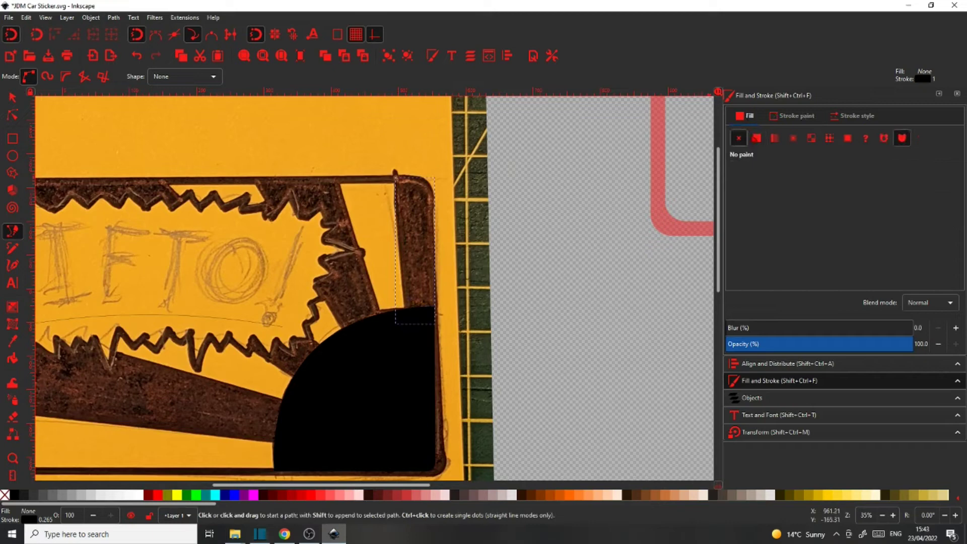
{"action": "key", "text": "n"}
{"action": "scroll", "coordinate": [531, 281], "scroll_direction": "up", "scroll_amount": 3, "text": "ctrl"}
{"action": "scroll", "coordinate": [531, 281], "scroll_direction": "down", "scroll_amount": 3, "text": "ctrl"}
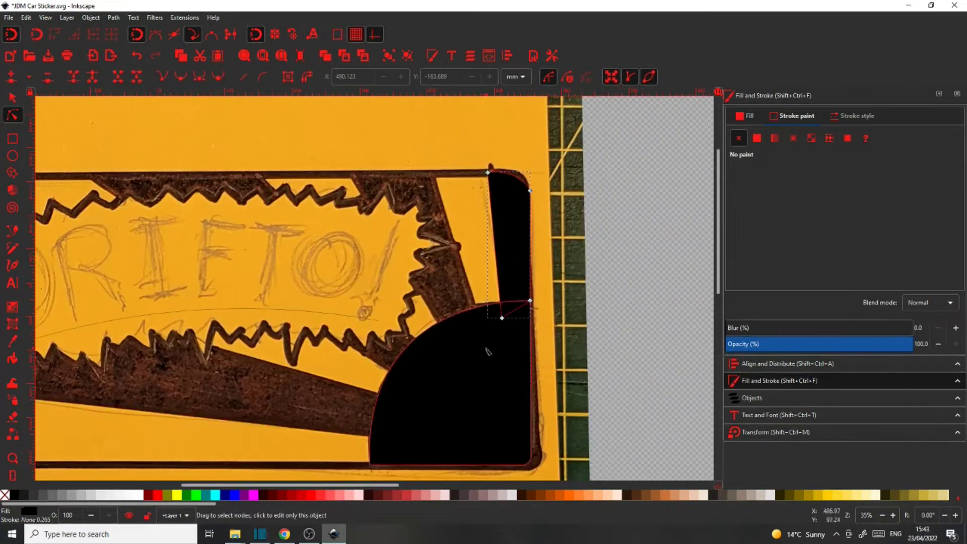
- Trace the next straight-edged ray, then fill both traced shapes red
{"action": "key", "text": "b"}
{"action": "left_click", "coordinate": [482, 318]}
{"action": "scroll", "coordinate": [461, 258], "scroll_direction": "up", "scroll_amount": 4, "text": "ctrl"}
{"action": "scroll", "coordinate": [449, 250], "scroll_direction": "down", "scroll_amount": 2, "text": "ctrl"}
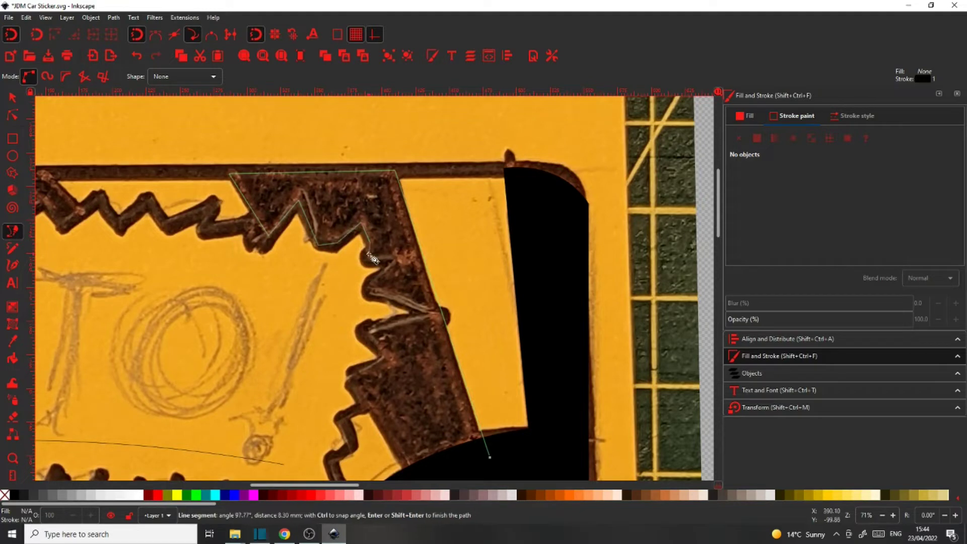
{"action": "left_click", "coordinate": [490, 457]}
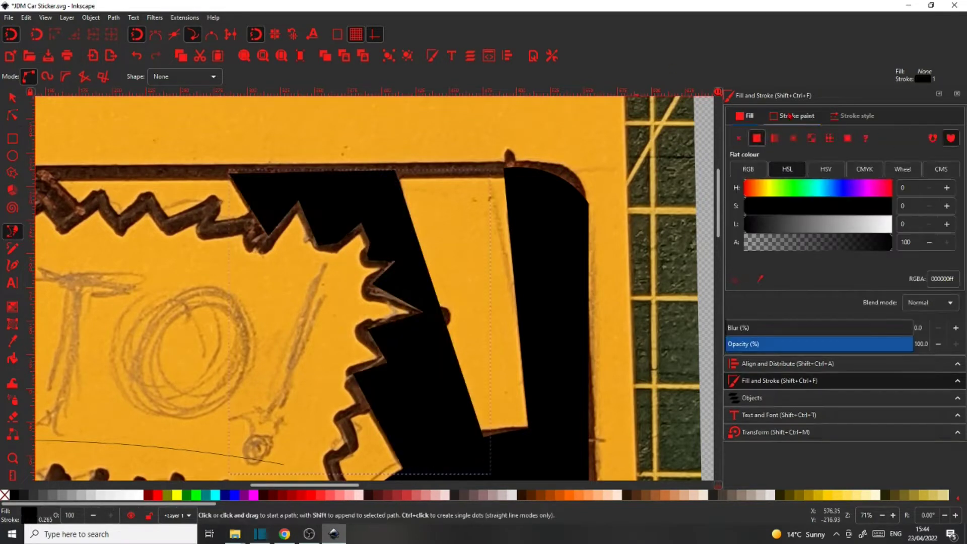
{"action": "scroll", "coordinate": [402, 252], "scroll_direction": "up", "scroll_amount": 3, "text": "ctrl"}
{"action": "key", "text": "s"}
{"action": "scroll", "coordinate": [403, 252], "scroll_direction": "down", "scroll_amount": 4, "text": "ctrl"}
{"action": "key", "text": "ctrl+a"}
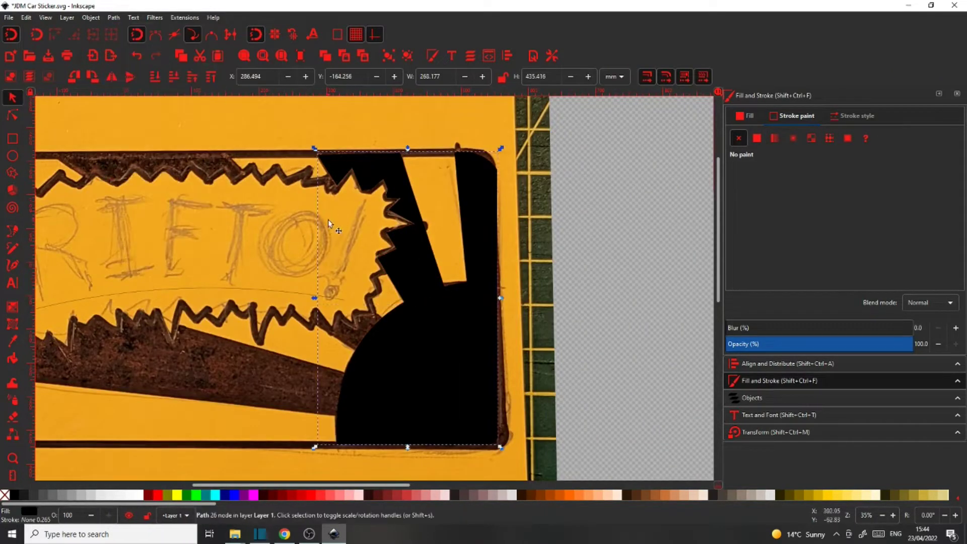
{"action": "left_click", "coordinate": [157, 495]}
- Trace a ray along the zigzag and another along the top edge
{"action": "key", "text": "b"}
{"action": "scroll", "coordinate": [377, 311], "scroll_direction": "up", "scroll_amount": 3, "text": "ctrl"}
{"action": "left_click", "coordinate": [377, 310]}
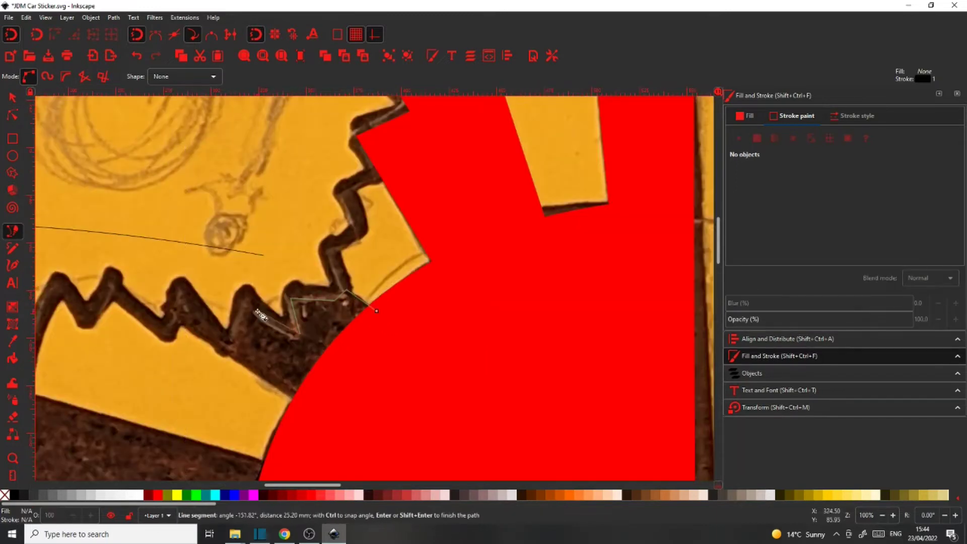
{"action": "left_click", "coordinate": [320, 417]}
{"action": "left_click", "coordinate": [377, 311]}
{"action": "key", "text": "n"}
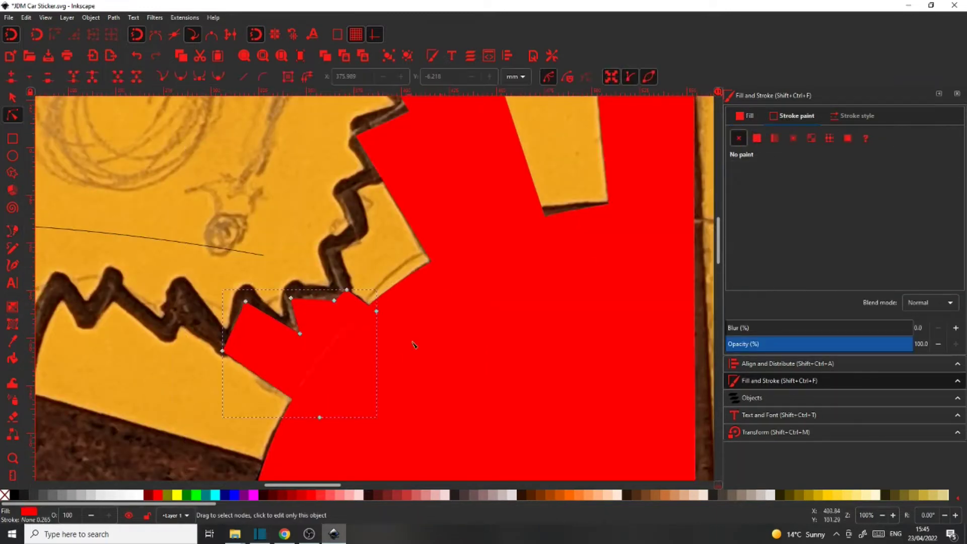
{"action": "key", "text": "Escape"}
{"action": "scroll", "coordinate": [352, 277], "scroll_direction": "down", "scroll_amount": 3, "text": "ctrl"}
{"action": "scroll", "coordinate": [353, 276], "scroll_direction": "down", "scroll_amount": 5}
{"action": "scroll", "coordinate": [226, 177], "scroll_direction": "up", "scroll_amount": 3, "text": "ctrl"}
{"action": "key", "text": "b"}
{"action": "left_click", "coordinate": [263, 187]}
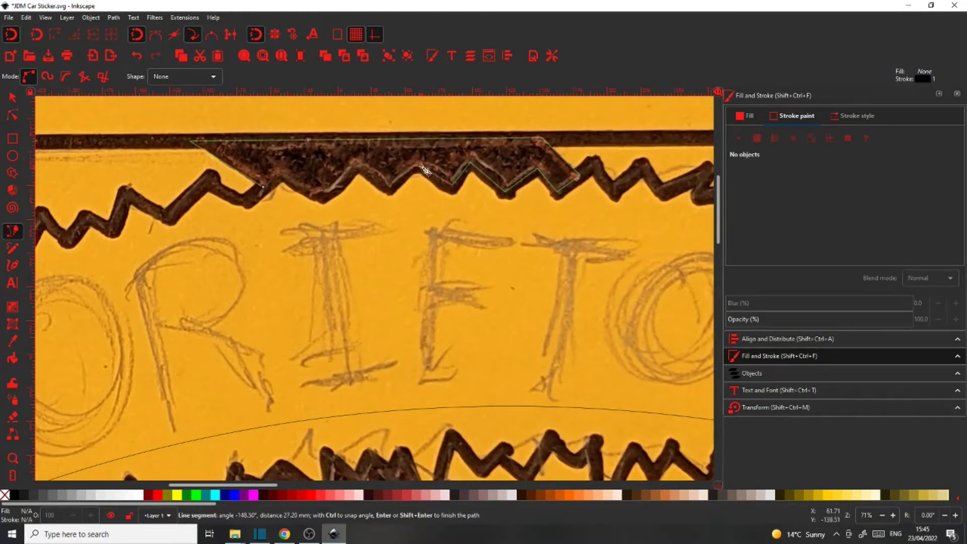
{"action": "left_click", "coordinate": [262, 186]}
- Trace the long ray beneath the banner as a closed shape
{"action": "key", "text": "n"}
{"action": "scroll", "coordinate": [503, 252], "scroll_direction": "down", "scroll_amount": 4, "text": "ctrl"}
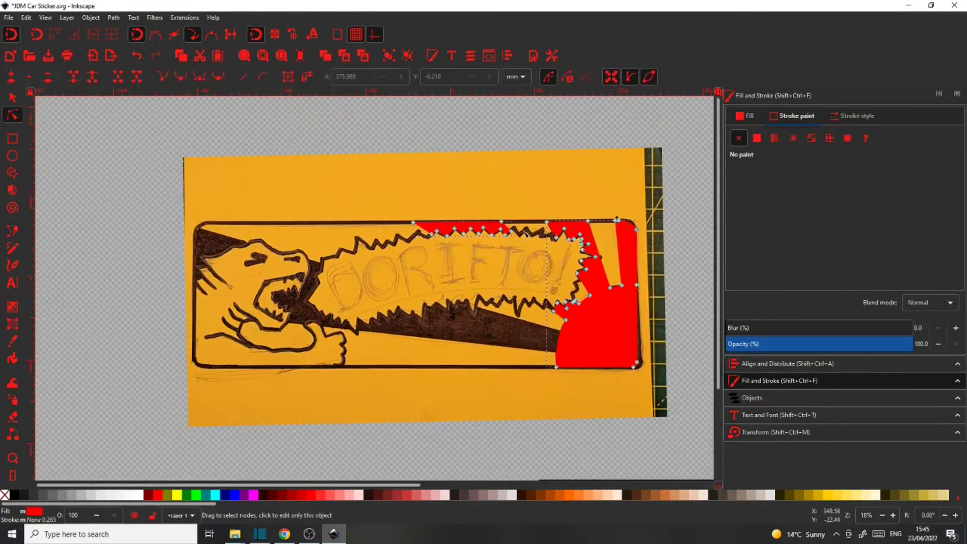
{"action": "key", "text": "b"}
{"action": "scroll", "coordinate": [564, 332], "scroll_direction": "up", "scroll_amount": 3, "text": "ctrl"}
{"action": "left_click", "coordinate": [565, 286]}
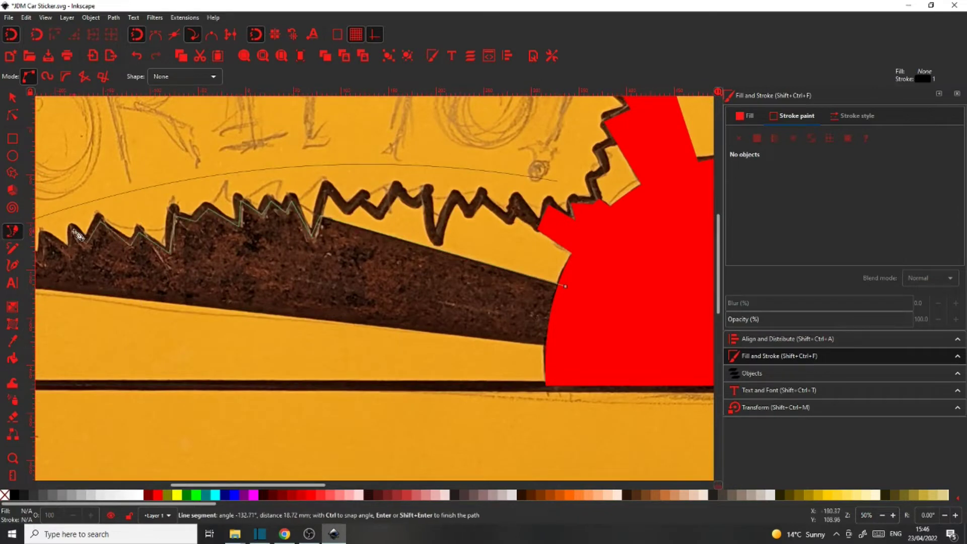
{"action": "scroll", "coordinate": [78, 235], "scroll_direction": "left", "scroll_amount": 10}
{"action": "left_click", "coordinate": [337, 286]}
{"action": "key", "text": "Return"}
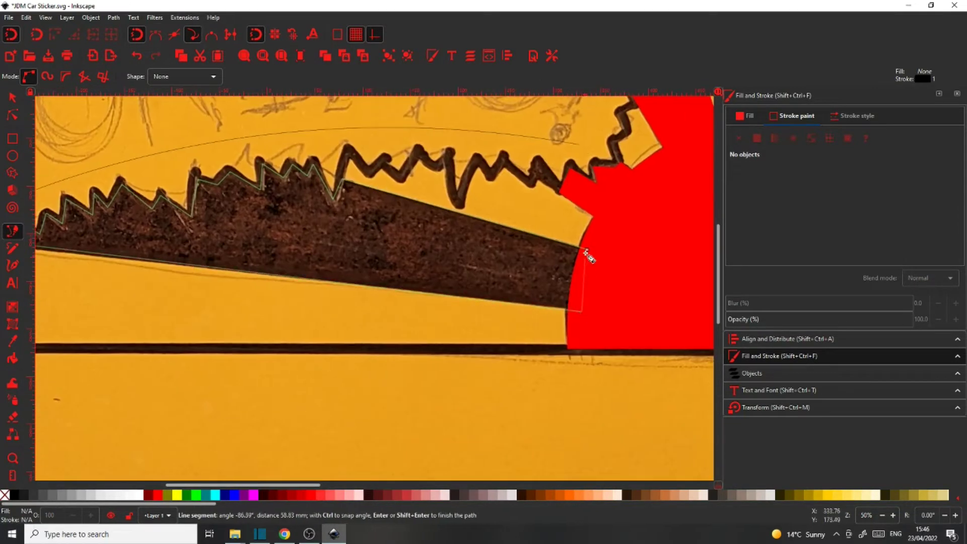
{"action": "scroll", "coordinate": [287, 209], "scroll_direction": "up", "scroll_amount": 3, "text": "ctrl"}
{"action": "scroll", "coordinate": [468, 400], "scroll_direction": "down", "scroll_amount": 4, "text": "ctrl"}
{"action": "key", "text": "n"}
{"action": "scroll", "coordinate": [468, 400], "scroll_direction": "down", "scroll_amount": 3, "text": "ctrl"}
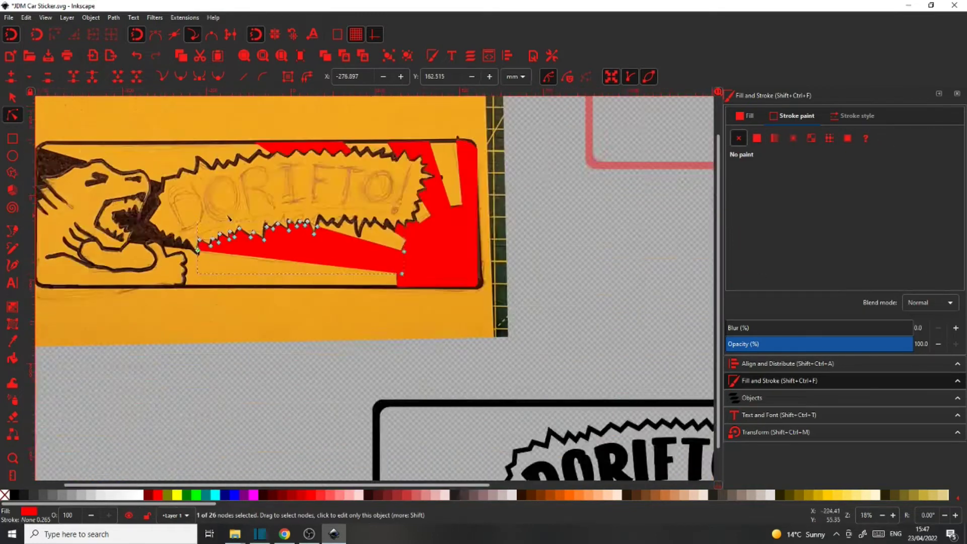
{"action": "scroll", "coordinate": [87, 242], "scroll_direction": "up", "scroll_amount": 3, "text": "ctrl"}
- Trace the rays in the monster's mouth and the top-left corner
{"action": "key", "text": "b"}
{"action": "left_click", "coordinate": [359, 170]}
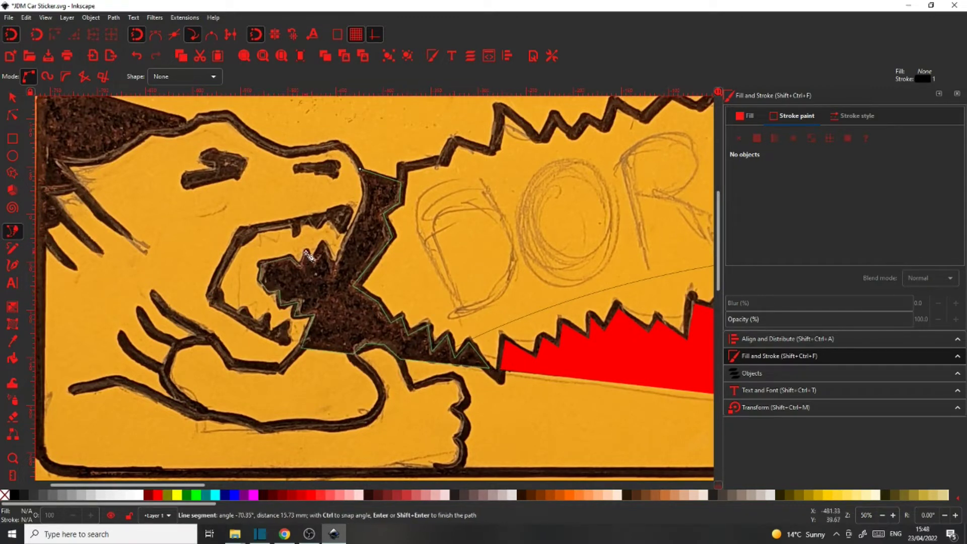
{"action": "left_click", "coordinate": [360, 170]}
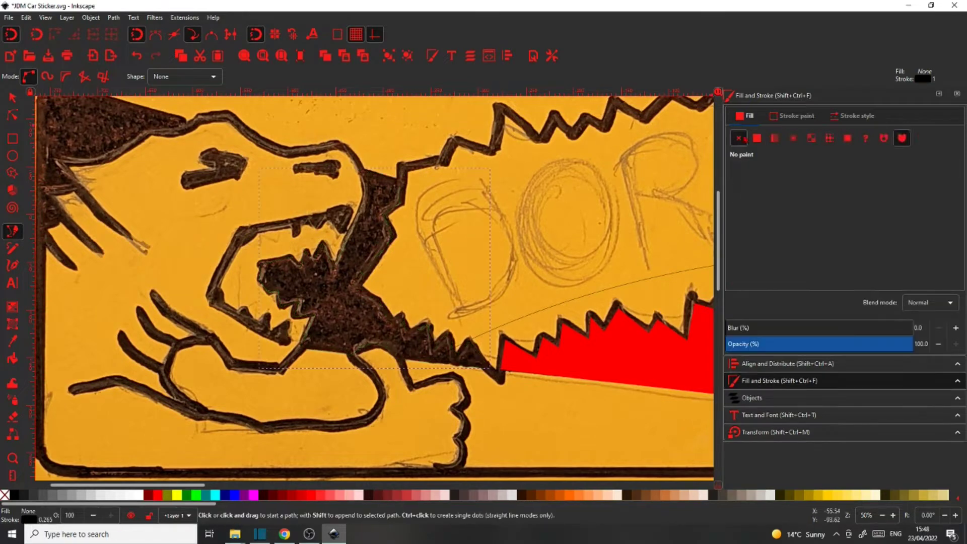
{"action": "key", "text": "n"}
{"action": "scroll", "coordinate": [349, 238], "scroll_direction": "down", "scroll_amount": 4}
{"action": "key", "text": "b"}
{"action": "scroll", "coordinate": [326, 276], "scroll_direction": "up", "scroll_amount": 5}
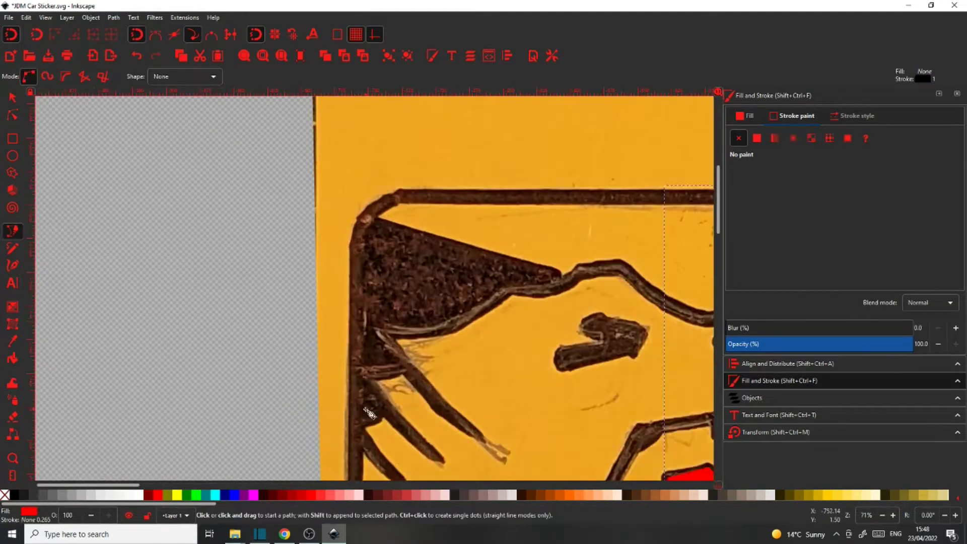
{"action": "left_click", "coordinate": [356, 346]}
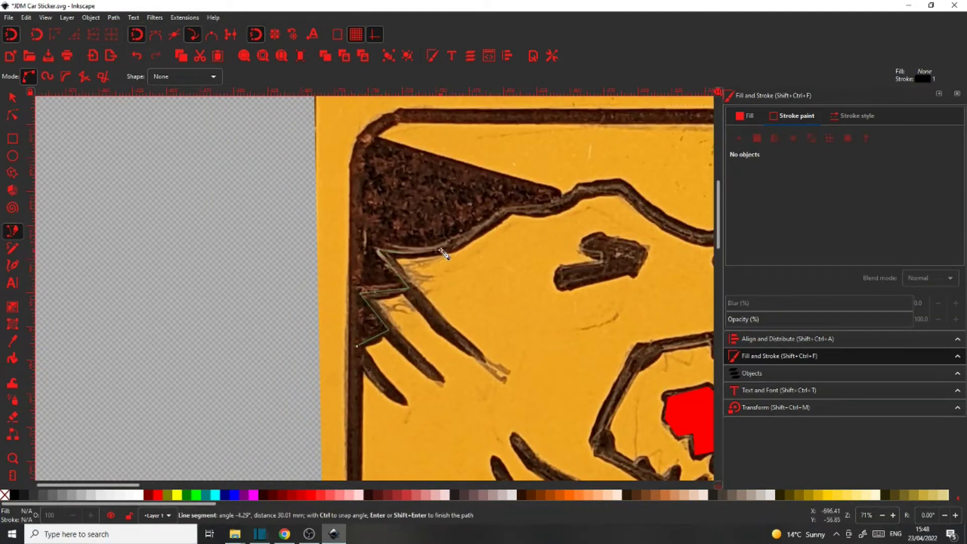
{"action": "left_click", "coordinate": [359, 349]}
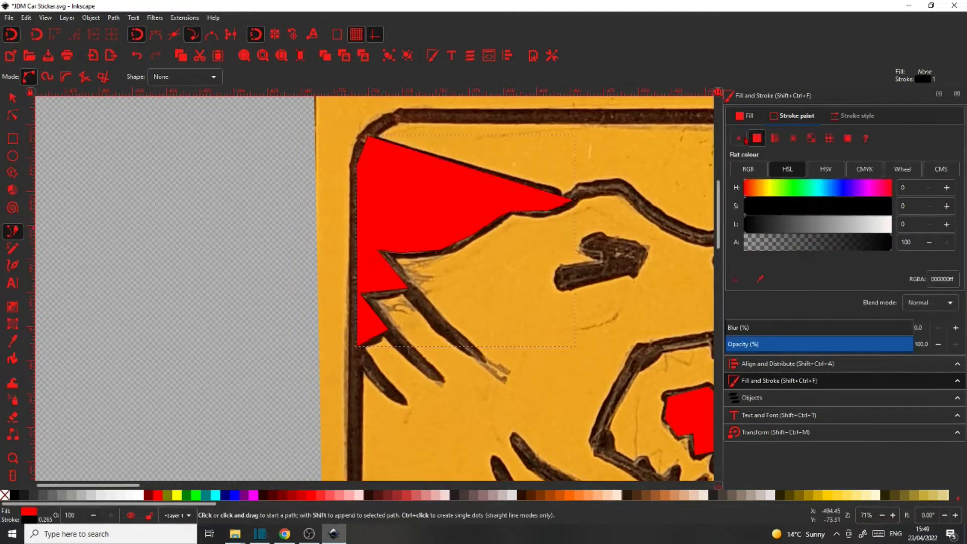
{"action": "key", "text": "n"}
{"action": "scroll", "coordinate": [359, 349], "scroll_direction": "up", "scroll_amount": 3}
{"action": "scroll", "coordinate": [569, 366], "scroll_direction": "down", "scroll_amount": 6}
{"action": "scroll", "coordinate": [569, 288], "scroll_direction": "down", "scroll_amount": 3}
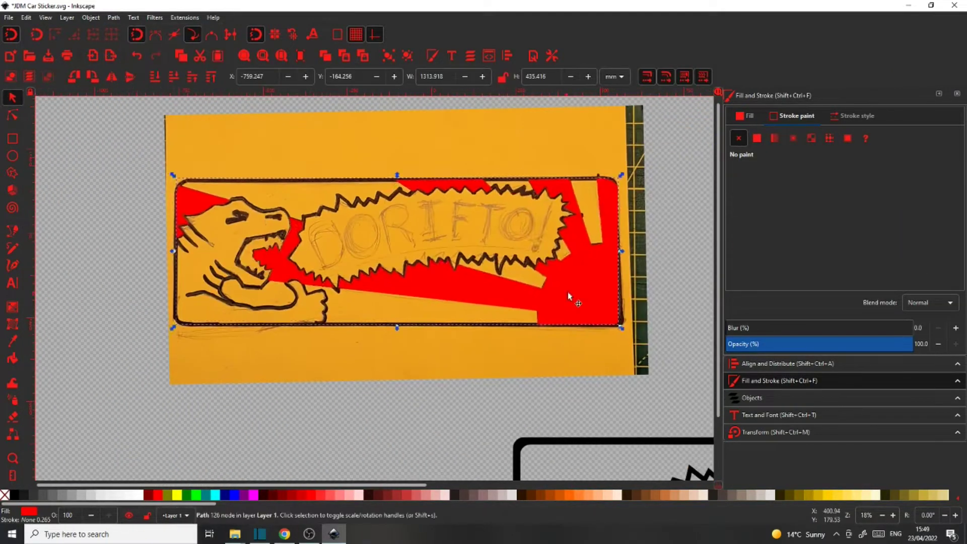
- Drag the red rays into the DORIFTO! sticker frame
{"action": "key", "text": "s"}
{"action": "left_click_drag", "start_coordinate": [569, 288], "coordinate": [584, 392]}
{"action": "scroll", "coordinate": [472, 455], "scroll_direction": "down", "scroll_amount": 3}
- Trace the monster's thumb outline as a short curved path
{"action": "key", "text": "Escape"}
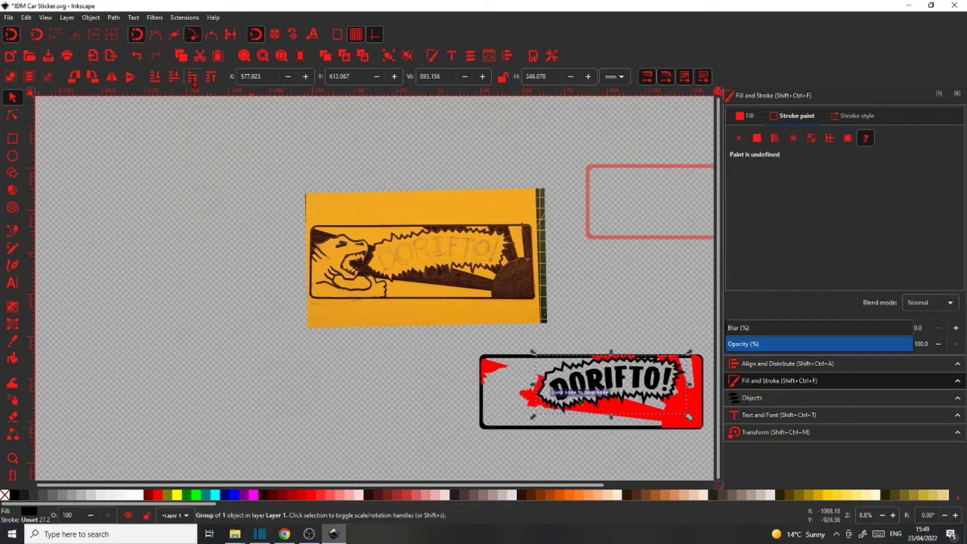
{"action": "scroll", "coordinate": [584, 391], "scroll_direction": "up", "scroll_amount": 4}
{"action": "scroll", "coordinate": [434, 345], "scroll_direction": "down", "scroll_amount": 4}
{"action": "key", "text": "b"}
{"action": "scroll", "coordinate": [434, 345], "scroll_direction": "up", "scroll_amount": 4}
{"action": "left_click", "coordinate": [431, 341]}
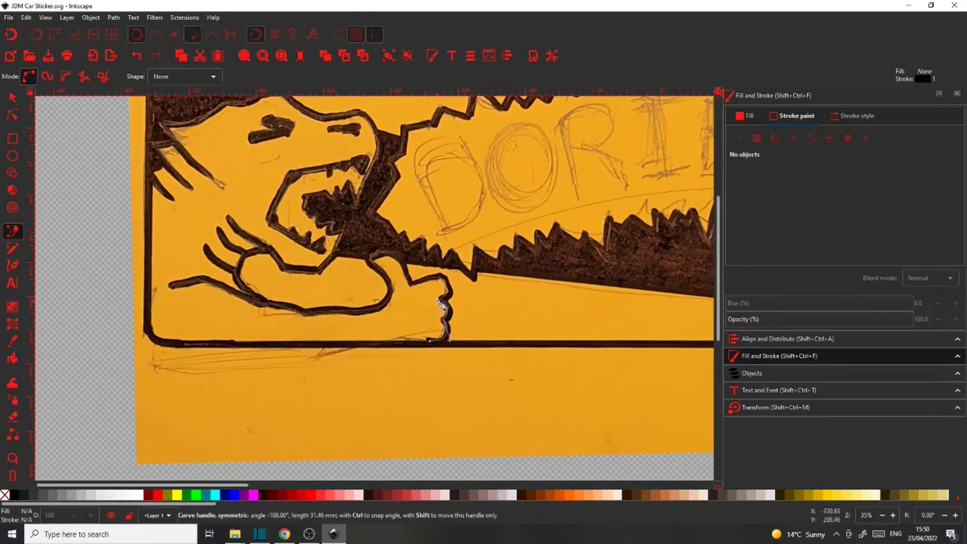
{"action": "left_click", "coordinate": [445, 321]}
{"action": "left_click_drag", "start_coordinate": [416, 278], "coordinate": [415, 278]}
{"action": "key", "text": "Return"}
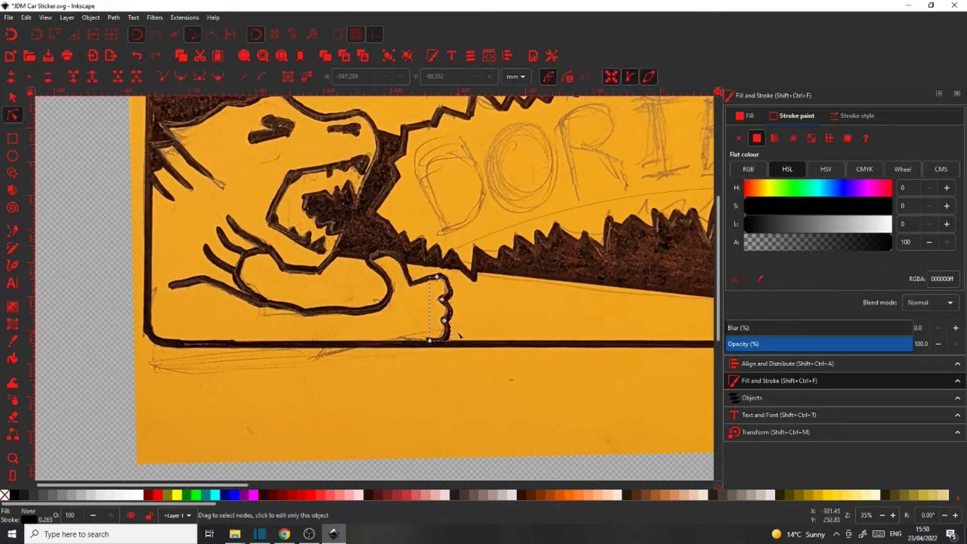
- Give the thumb line a 5 mm stroke width in red
{"action": "scroll", "coordinate": [439, 283], "scroll_direction": "up", "scroll_amount": 4}
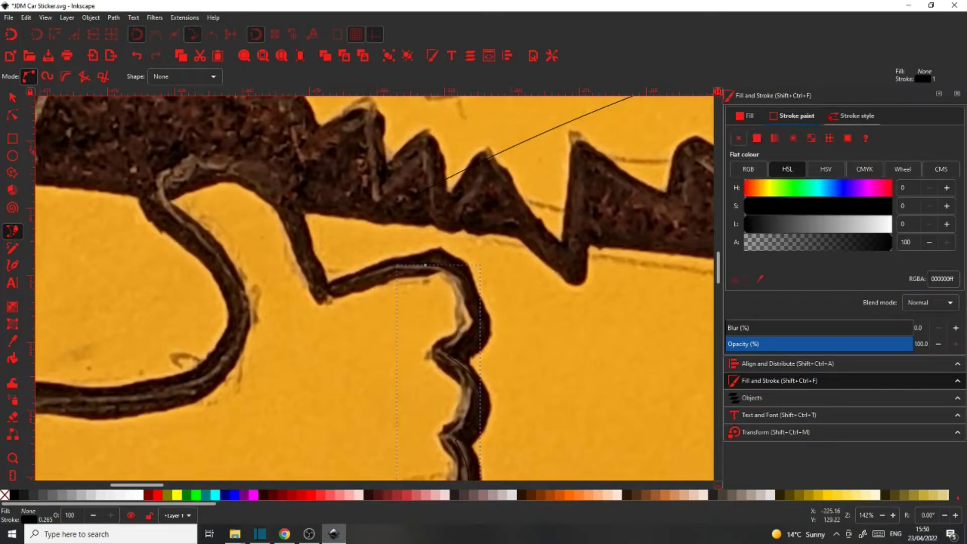
{"action": "left_click", "coordinate": [856, 115]}
{"action": "left_click", "coordinate": [775, 137]}
{"action": "type", "text": "5"}
{"action": "key", "text": "Return"}
{"action": "left_click", "coordinate": [157, 495], "text": "shift"}
{"action": "scroll", "coordinate": [325, 375], "scroll_direction": "down", "scroll_amount": 2}
{"action": "scroll", "coordinate": [324, 375], "scroll_direction": "up", "scroll_amount": 2}
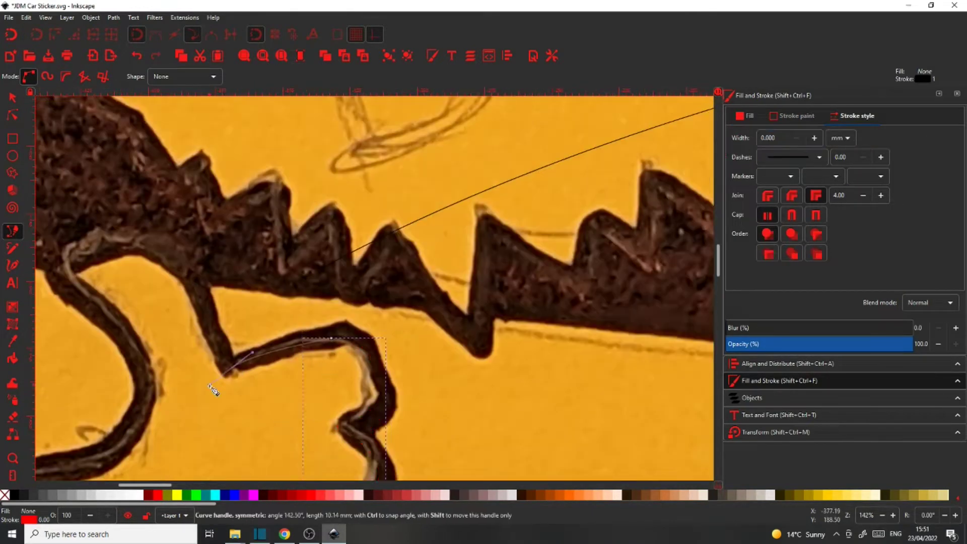
- Extend the red line in a curve along the arm
{"action": "left_click", "coordinate": [230, 367]}
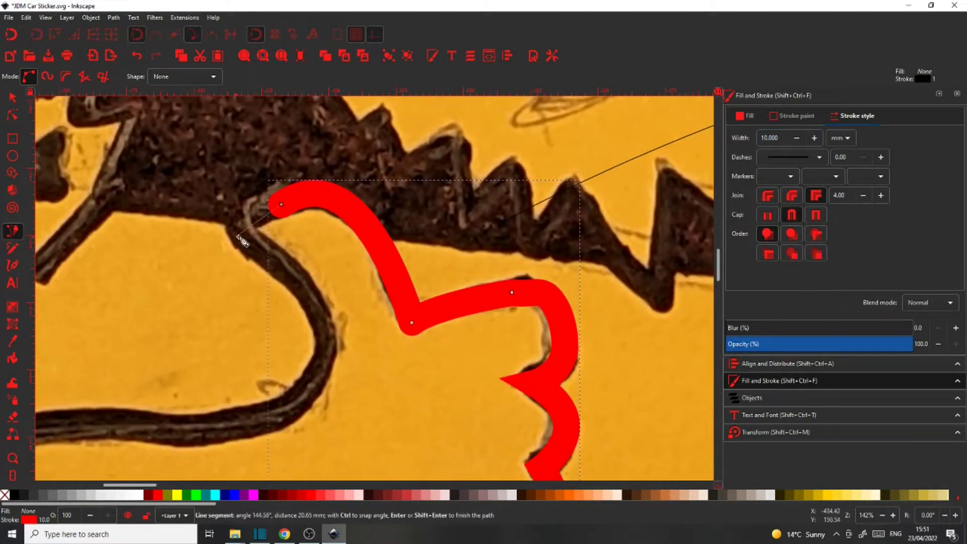
{"action": "left_click_drag", "start_coordinate": [263, 255], "coordinate": [328, 280]}
{"action": "key", "text": "Return"}
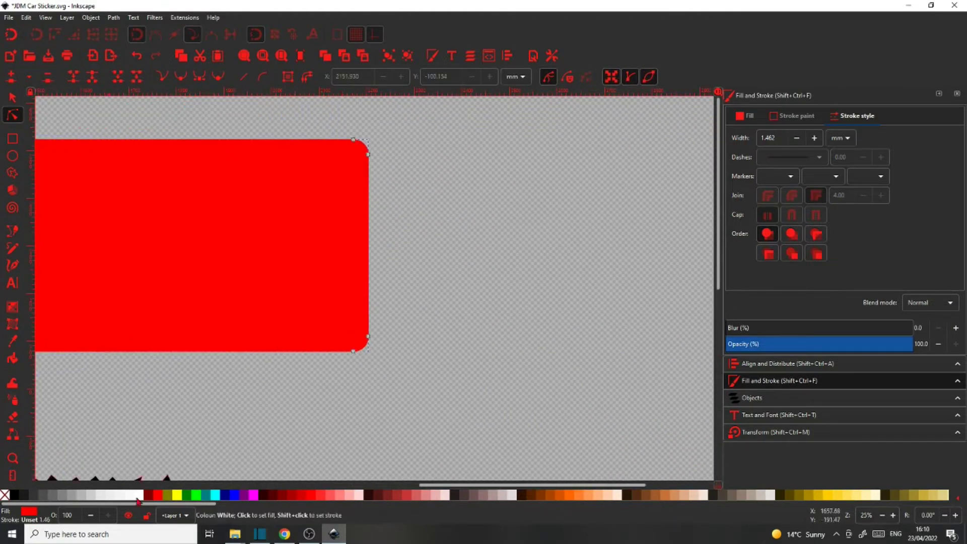
- Fill the rounded panel white with no outline and drag it into the black frame
{"action": "left_click", "coordinate": [135, 494]}
{"action": "left_click", "coordinate": [788, 116]}
{"action": "scroll", "coordinate": [188, 365], "scroll_direction": "down", "scroll_amount": 3}
{"action": "scroll", "coordinate": [189, 367], "scroll_direction": "down", "scroll_amount": 4}
{"action": "scroll", "coordinate": [190, 367], "scroll_direction": "left", "scroll_amount": 5}
{"action": "key", "text": "s"}
{"action": "mouse_move", "coordinate": [345, 157]}
{"action": "left_mouse_down"}
{"action": "mouse_move", "coordinate": [384, 188]}
{"action": "mouse_move", "coordinate": [283, 347]}
{"action": "mouse_move", "coordinate": [294, 384]}
{"action": "left_mouse_up"}
- Make the frame semi-transparent, align the panel within it, and move the monster to its left end
{"action": "left_click", "coordinate": [787, 363]}
{"action": "scroll", "coordinate": [197, 379], "scroll_direction": "up", "scroll_amount": 5}
{"action": "left_click", "coordinate": [779, 380]}
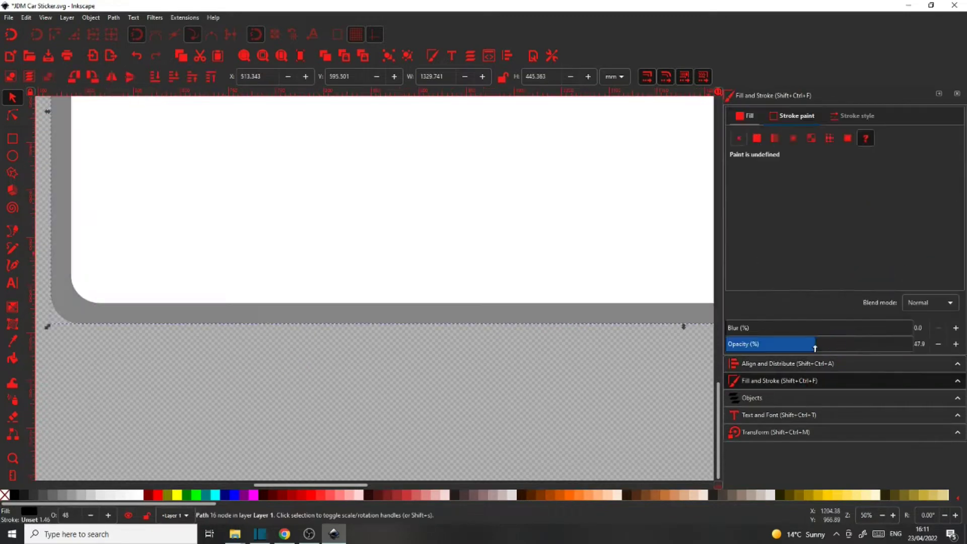
{"action": "scroll", "coordinate": [205, 405], "scroll_direction": "down", "scroll_amount": 2}
{"action": "left_click", "coordinate": [205, 417], "text": "shift"}
{"action": "key", "text": "ctrl+shift+a"}
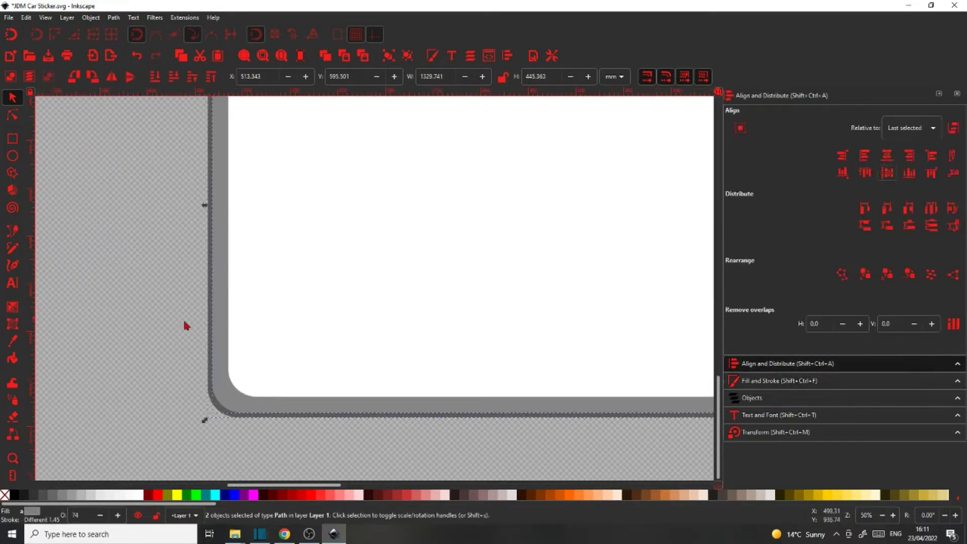
{"action": "scroll", "coordinate": [186, 324], "scroll_direction": "down", "scroll_amount": 3}
{"action": "key", "text": "Escape"}
{"action": "key", "text": "ctrl+shift+f"}
{"action": "left_click_drag", "start_coordinate": [98, 310], "coordinate": [277, 313]}
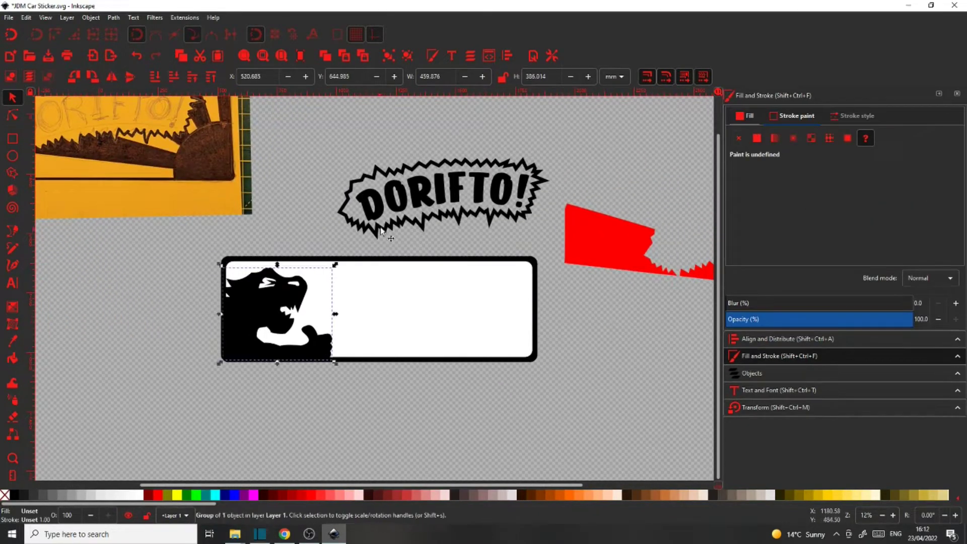
- Position the red sunburst in the frame with the monster over it
{"action": "left_click_drag", "start_coordinate": [610, 257], "coordinate": [268, 309]}
{"action": "scroll", "coordinate": [268, 309], "scroll_direction": "up", "scroll_amount": 3}
{"action": "scroll", "coordinate": [250, 319], "scroll_direction": "down", "scroll_amount": 2}
{"action": "left_click_drag", "start_coordinate": [235, 375], "coordinate": [235, 378]}
{"action": "scroll", "coordinate": [234, 378], "scroll_direction": "down", "scroll_amount": 2}
{"action": "left_click_drag", "start_coordinate": [552, 341], "coordinate": [545, 340]}
- Reshape the monster's eye and a lower edge node with the Node tool
{"action": "key", "text": "n"}
{"action": "left_click", "coordinate": [236, 302]}
{"action": "scroll", "coordinate": [208, 275], "scroll_direction": "up", "scroll_amount": 10}
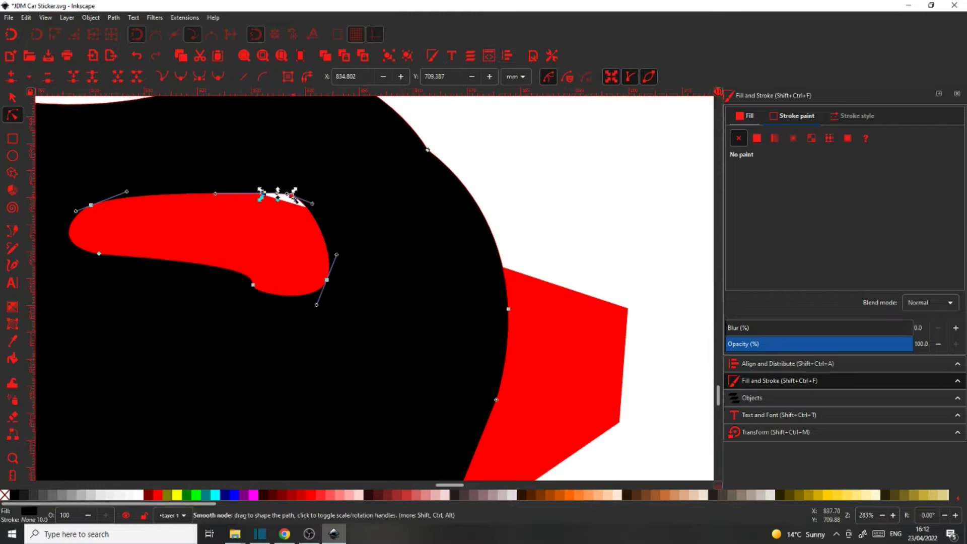
{"action": "left_click_drag", "start_coordinate": [91, 210], "coordinate": [92, 211]}
{"action": "left_click_drag", "start_coordinate": [99, 253], "coordinate": [100, 265]}
- Drag the DORIFTO! speech bubble across the centre of the sticker
{"action": "key", "text": "s"}
{"action": "scroll", "coordinate": [302, 252], "scroll_direction": "down", "scroll_amount": 12}
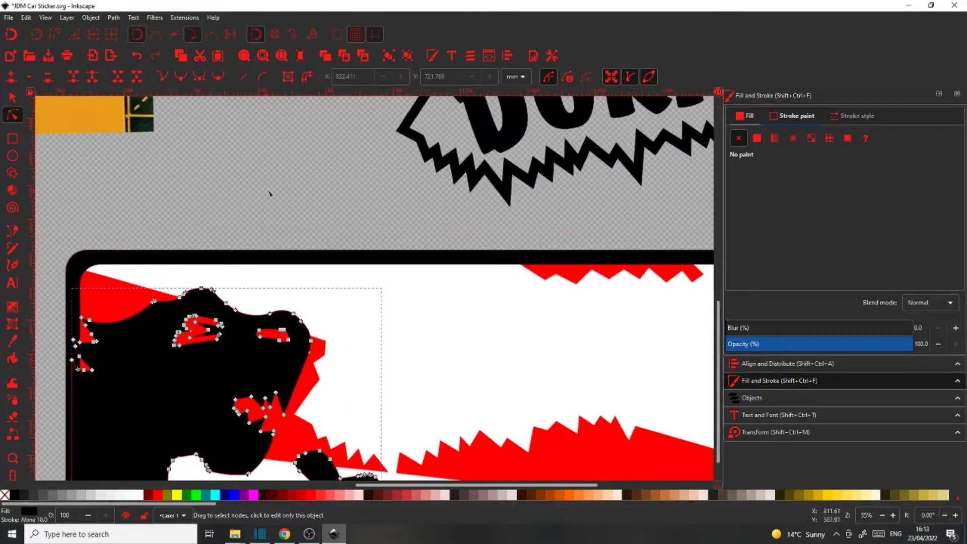
{"action": "left_click_drag", "start_coordinate": [308, 179], "coordinate": [550, 307]}
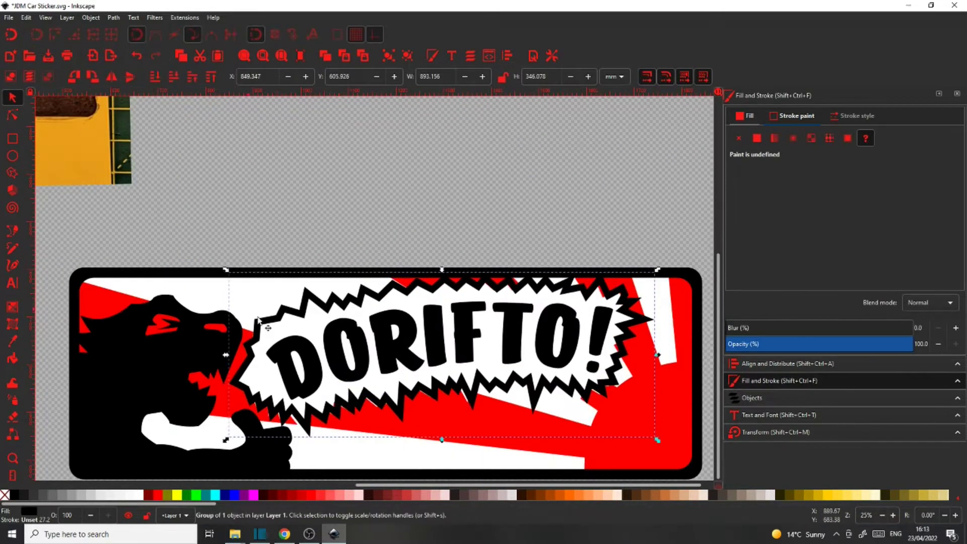